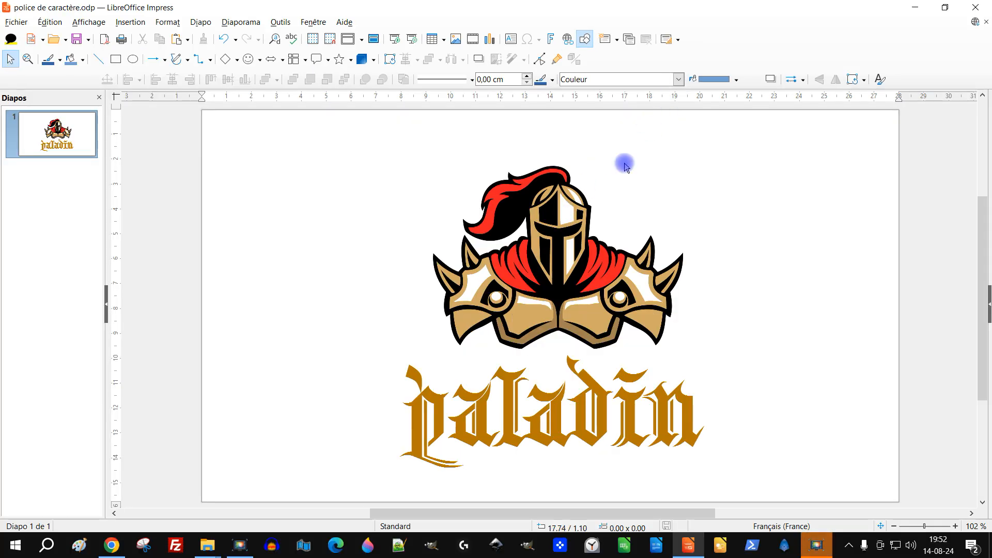
# - Select the knight image and the "paladin" text separately, checking that the text opens for editing on its own
pyautogui.click(605, 219)
pyautogui.click(722, 255)
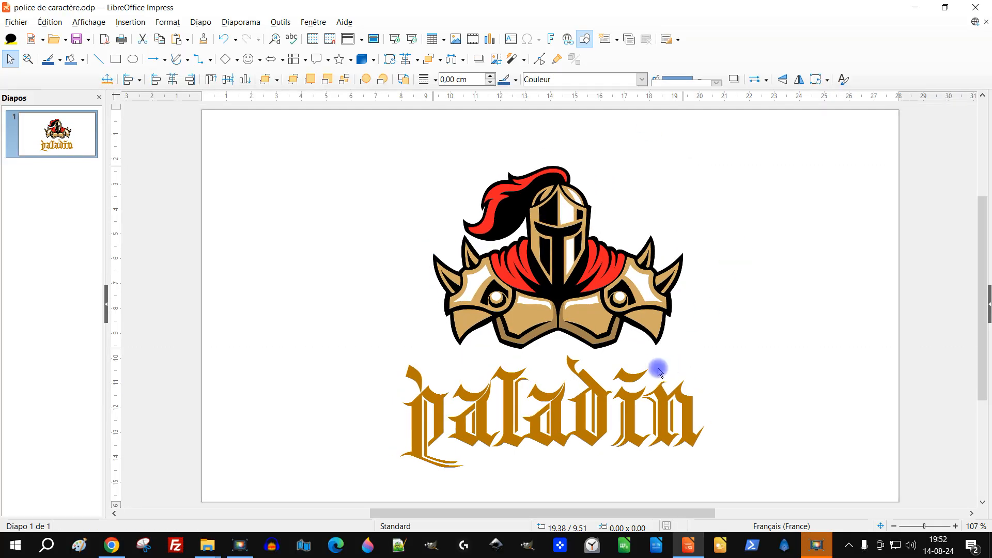
pyautogui.click(625, 395)
pyautogui.doubleClick(605, 407)
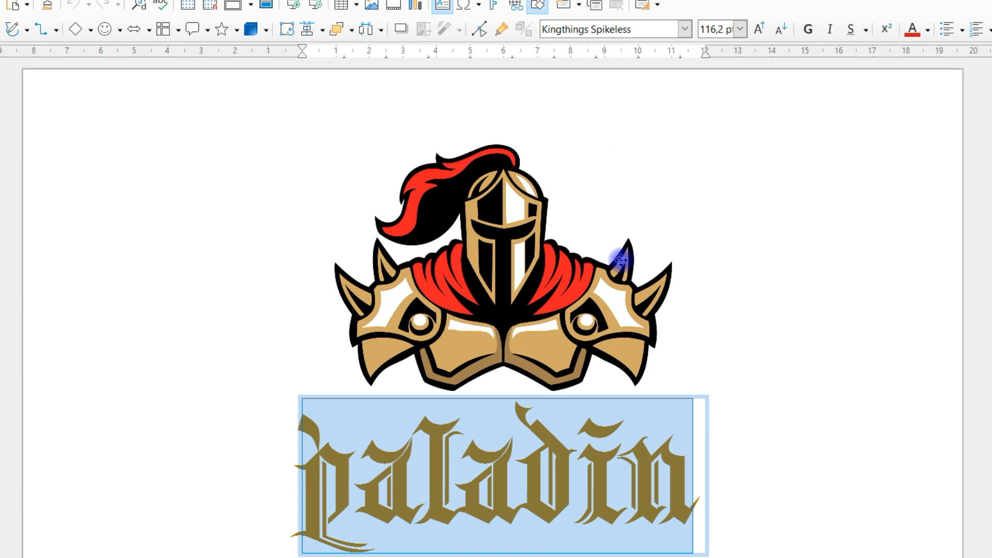
pyautogui.press('Escape')
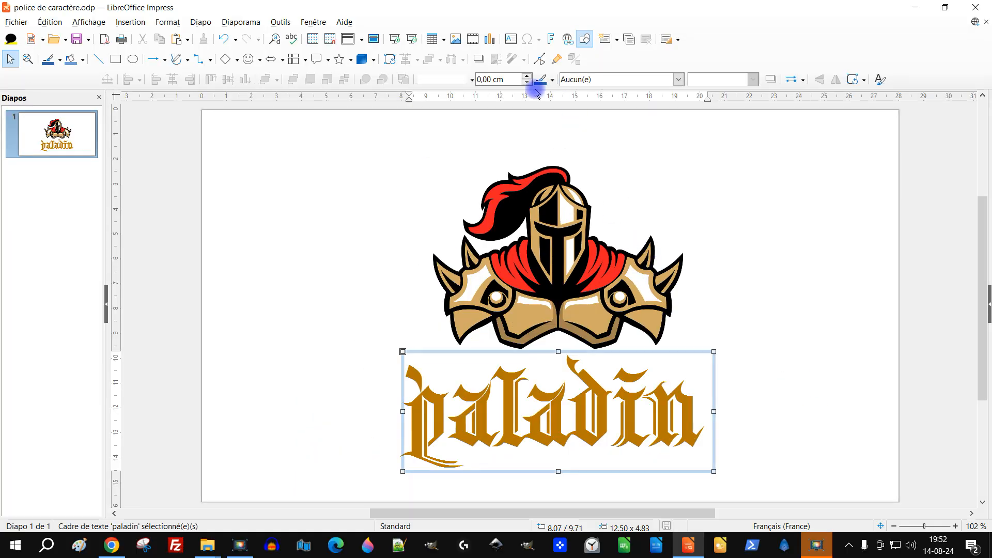
pyautogui.click(759, 217)
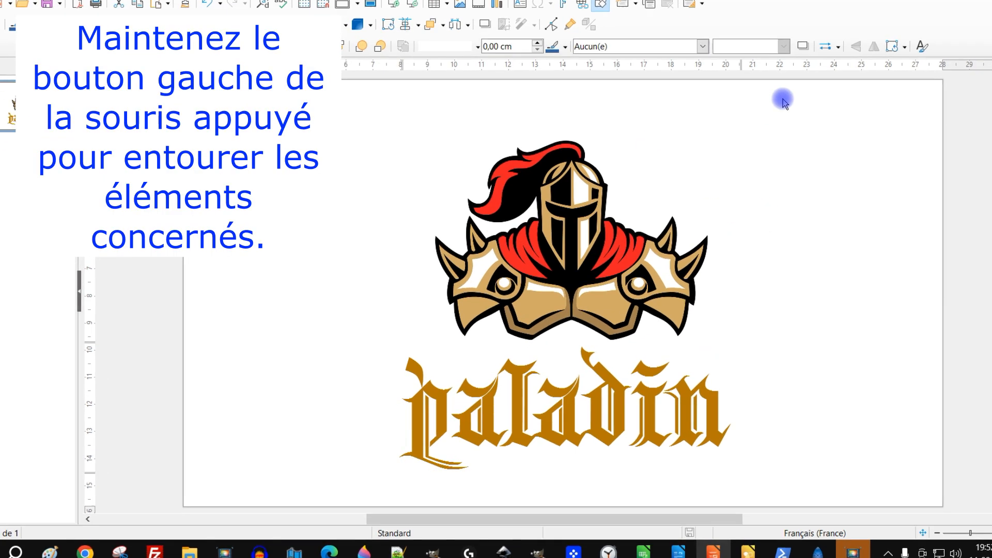
# - Group the knight image and the "paladin" text into a single object
pyautogui.moveTo(783, 101); pyautogui.dragTo(315, 516)
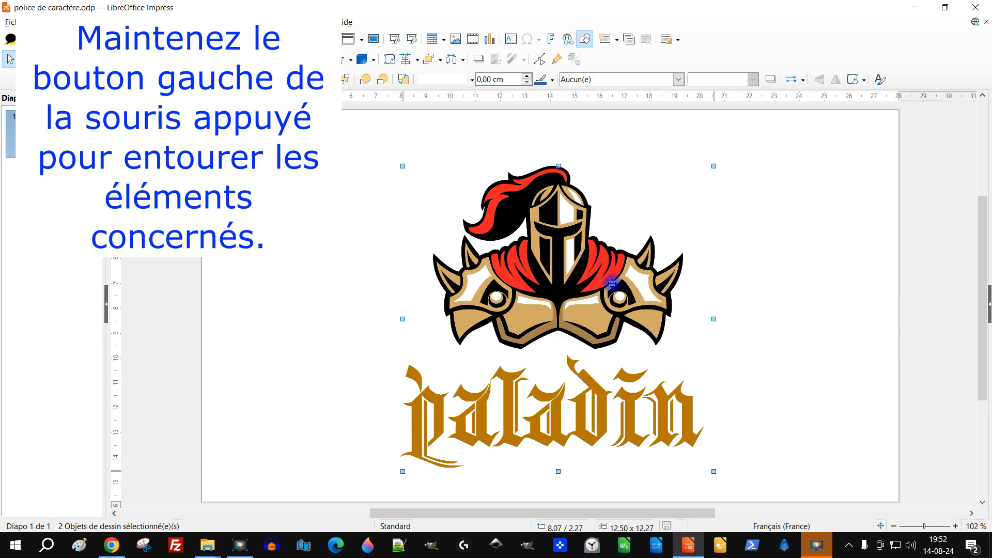
pyautogui.click(168, 23)
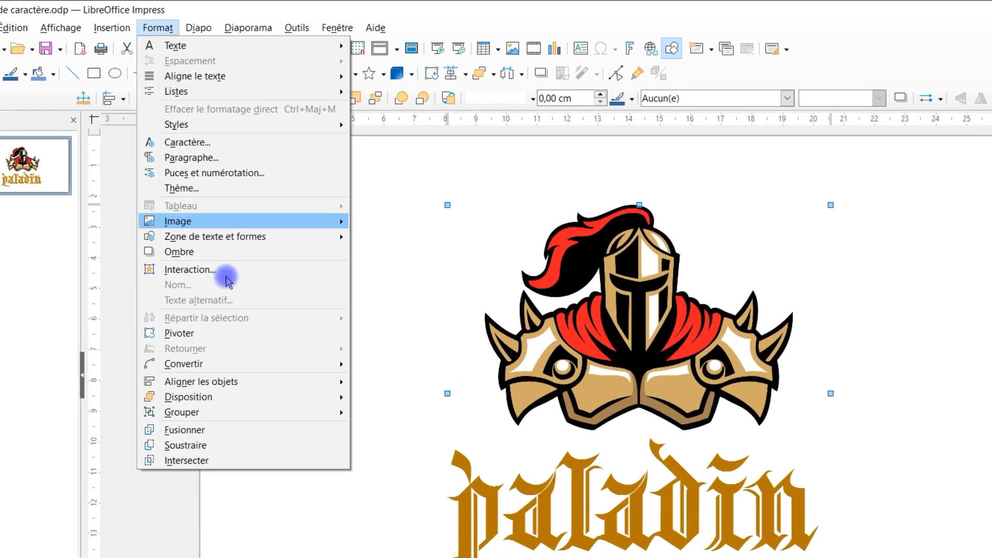
pyautogui.moveTo(223, 448)
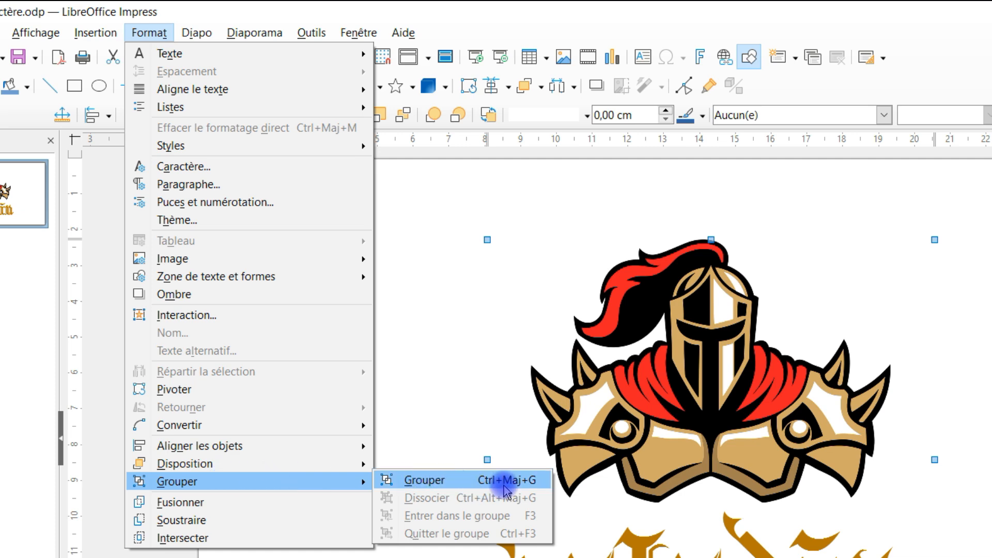
pyautogui.click(535, 483)
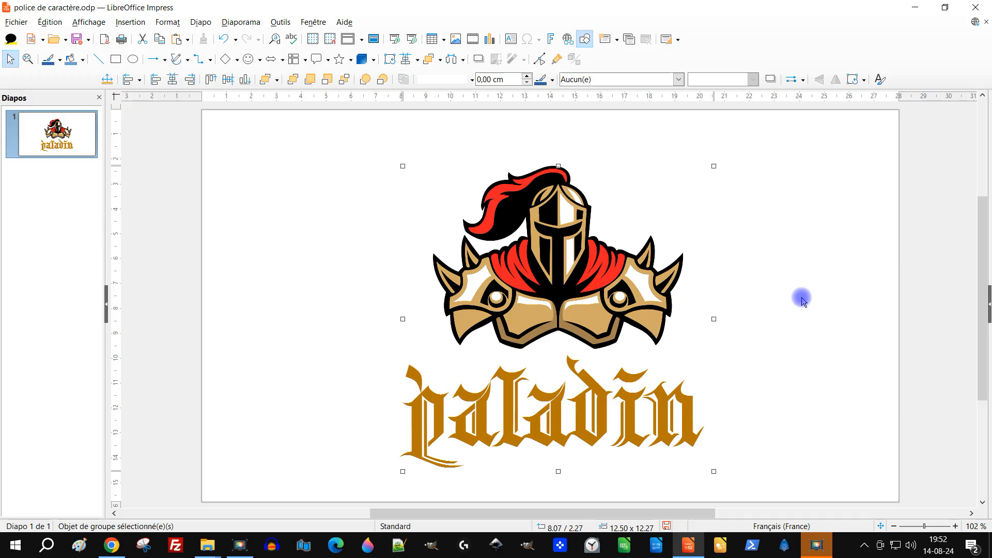
# - Check that the logo selects as one group and that its "paladin" text can still be opened for editing
pyautogui.click(802, 298)
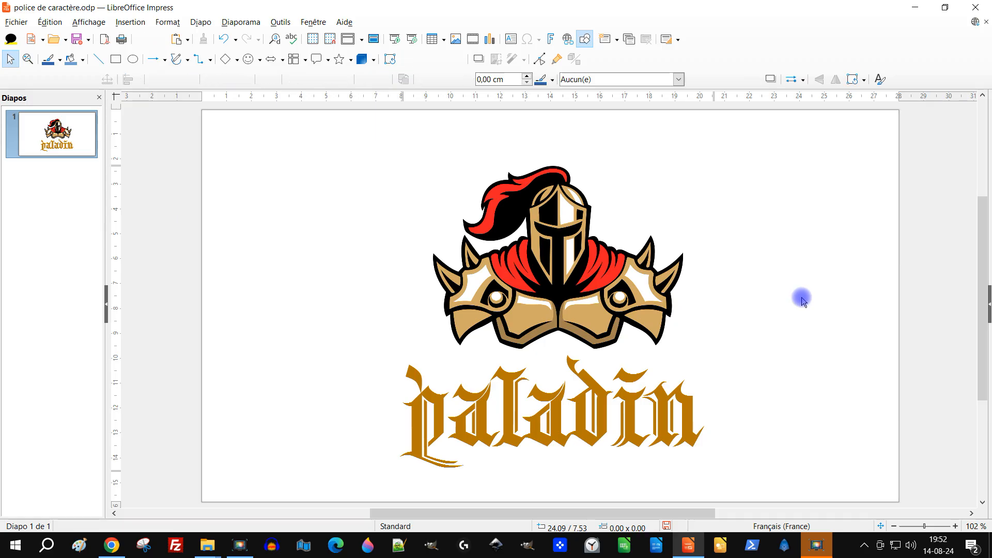
pyautogui.click(635, 261)
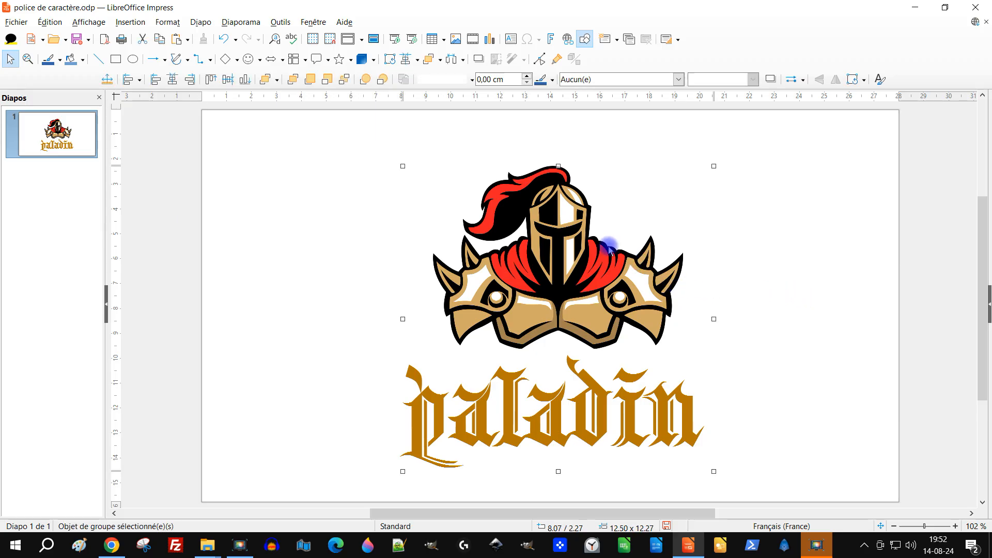
pyautogui.click(755, 321)
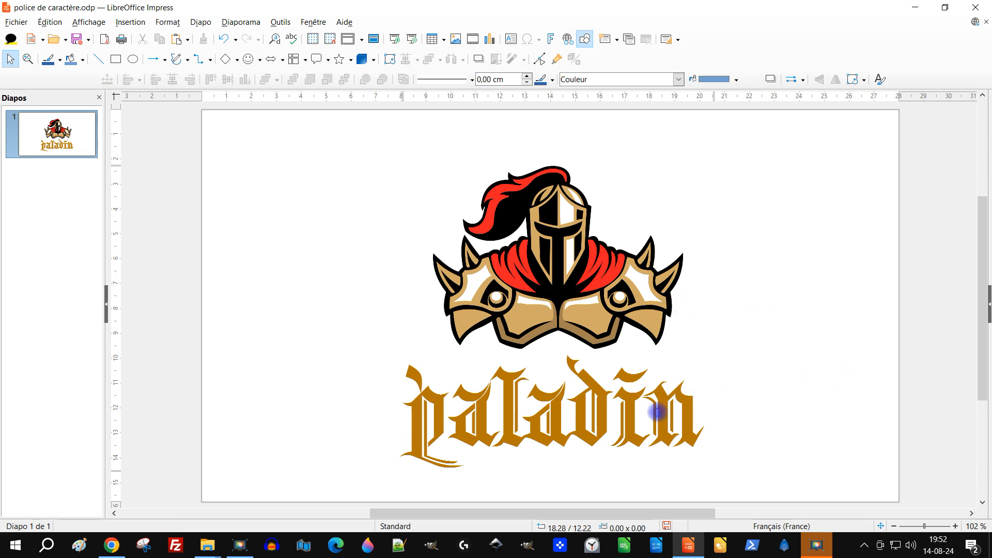
pyautogui.doubleClick(680, 393)
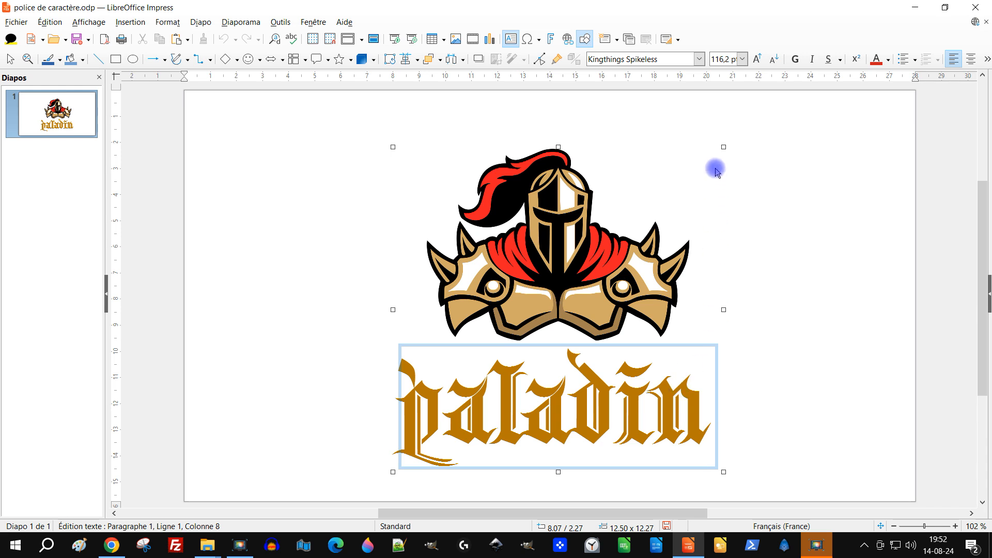
pyautogui.click(796, 266)
# - Enter the logo group, check that the knight image and the "paladin" text can be selected individually, and leave the group
pyautogui.click(566, 212)
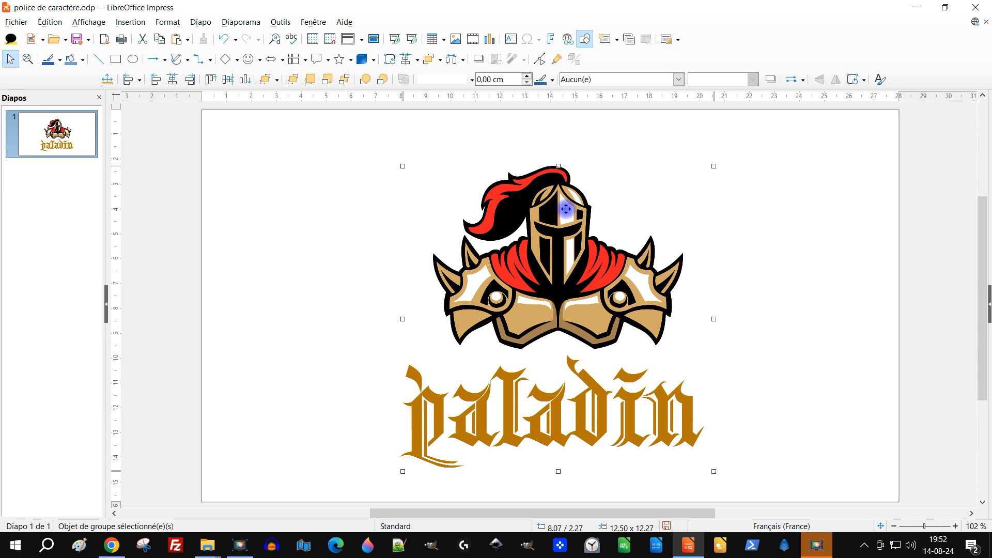
pyautogui.rightClick(566, 209)
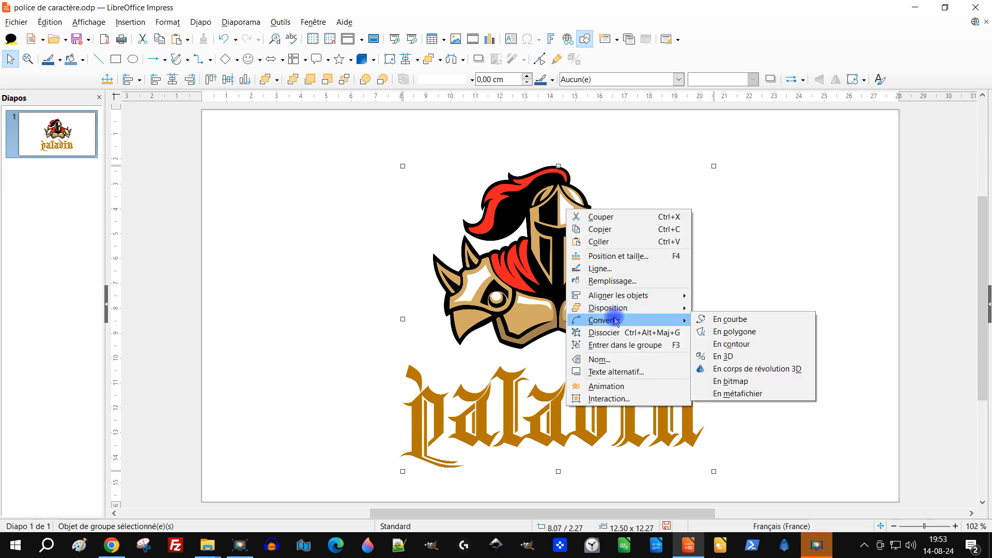
pyautogui.click(621, 345)
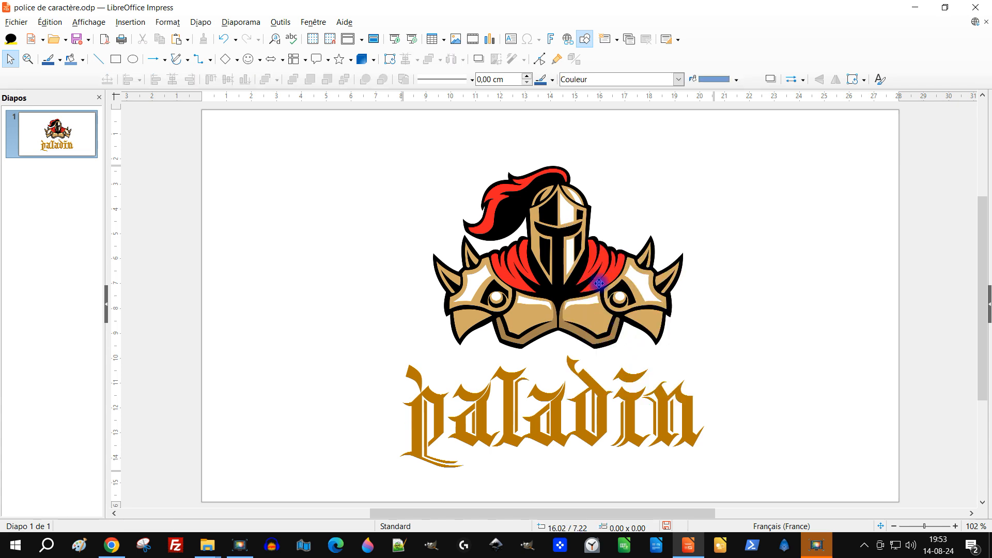
pyautogui.click(576, 213)
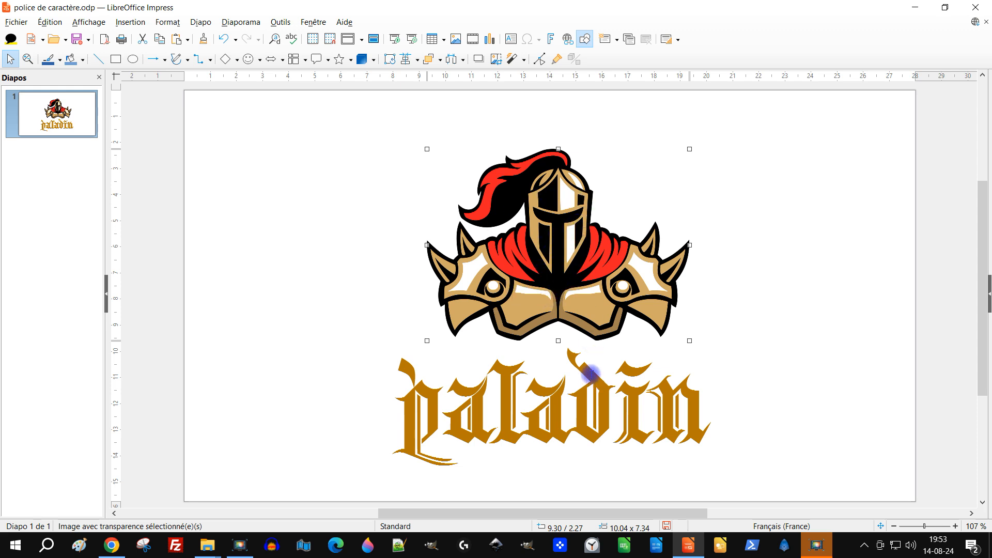
pyautogui.click(591, 373)
pyautogui.click(571, 229)
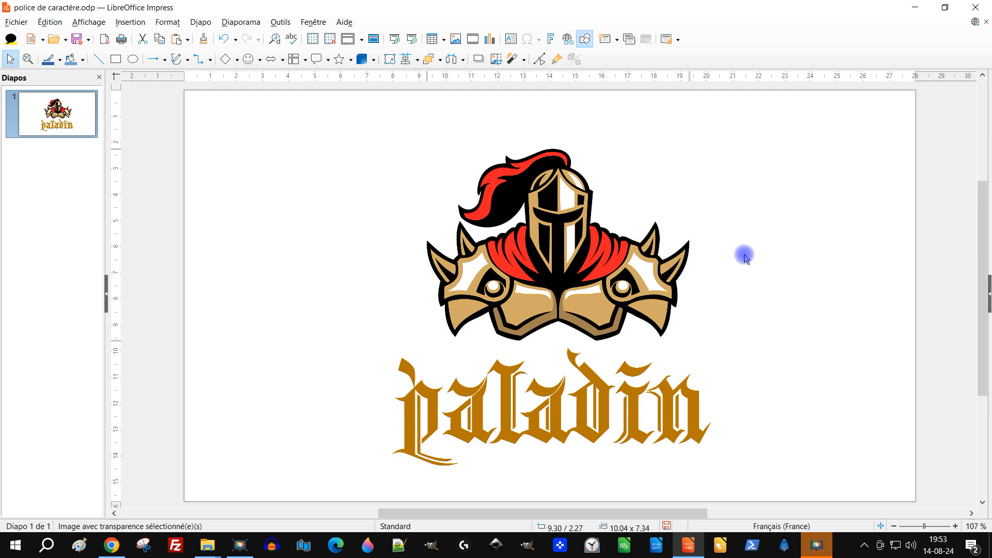
pyautogui.press('F2')
pyautogui.click(819, 220)
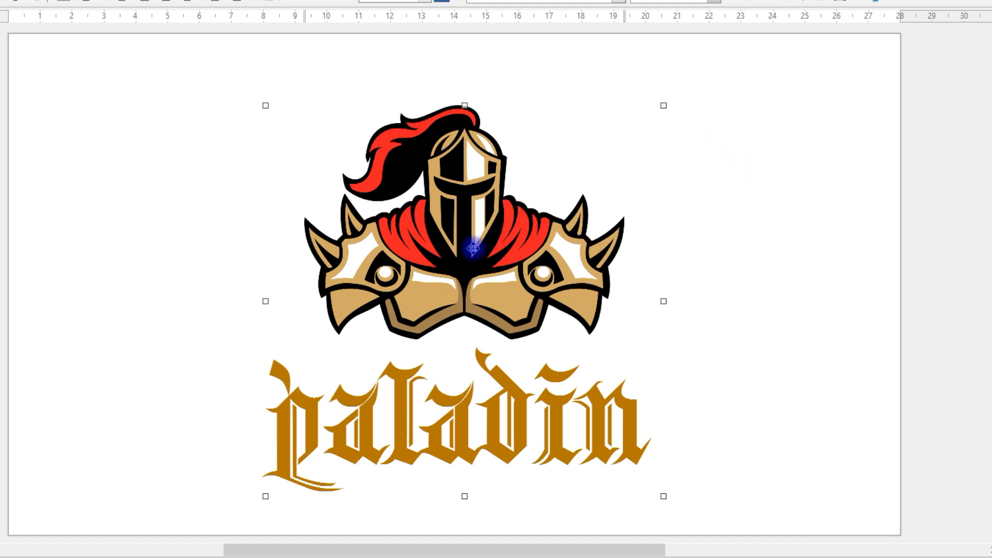
# - Nudge the grouped knight and "paladin" logo slightly upward on the slide
pyautogui.press('Up')
pyautogui.press('Up')
pyautogui.press('Up')
pyautogui.press('Up')
pyautogui.press('Up')
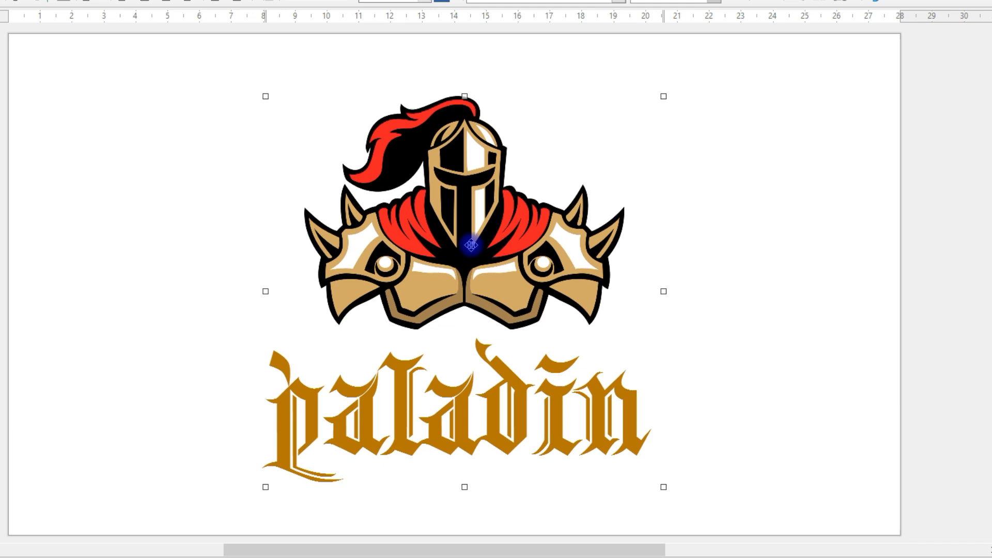
pyautogui.press('Up')
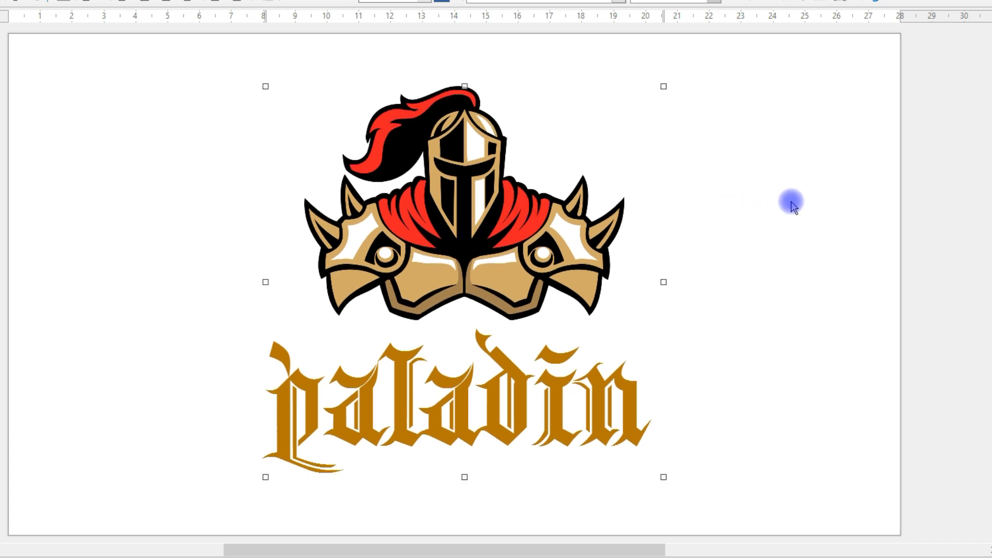
pyautogui.press('Up')
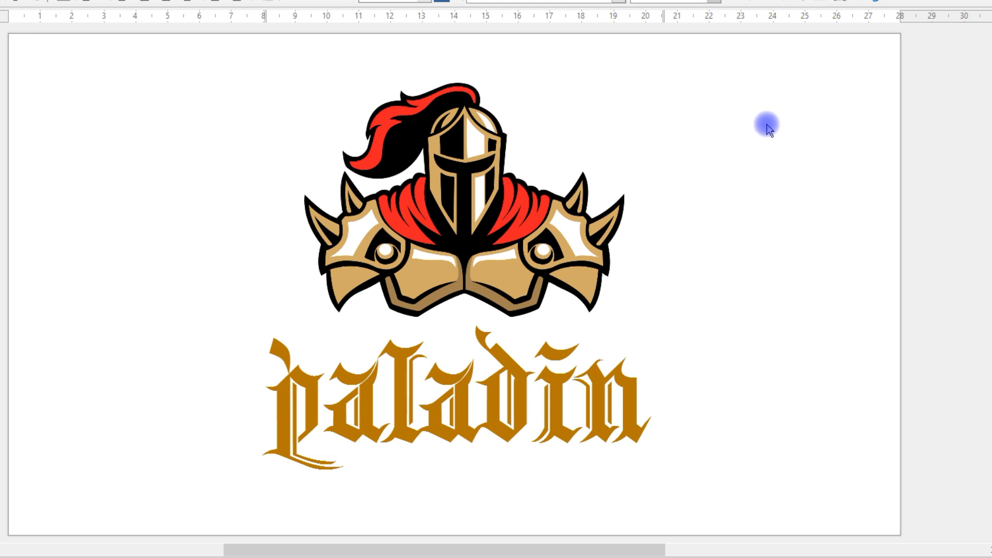
# - Open the slide properties and choose the linear black-to-blue gradient preset for the background
pyautogui.rightClick(768, 118)
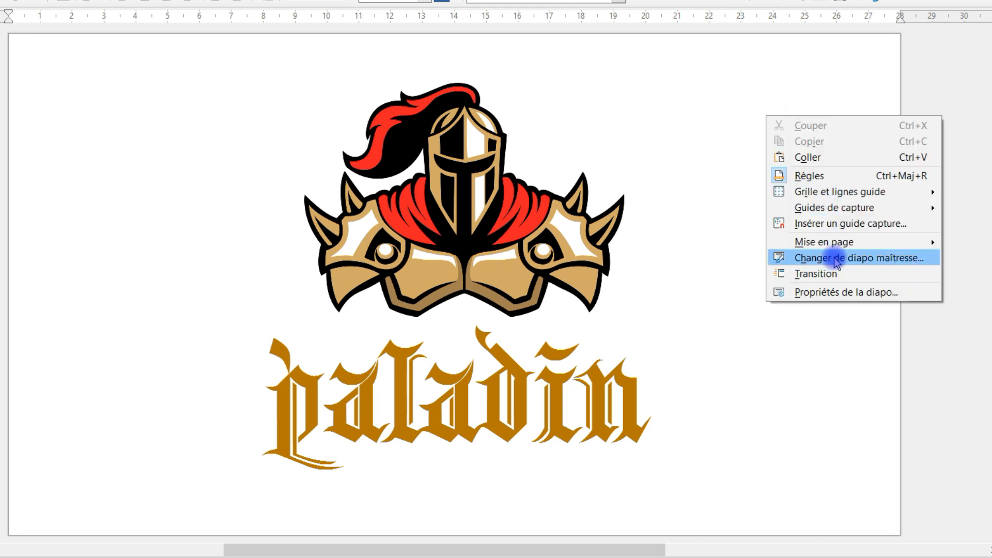
pyautogui.click(829, 294)
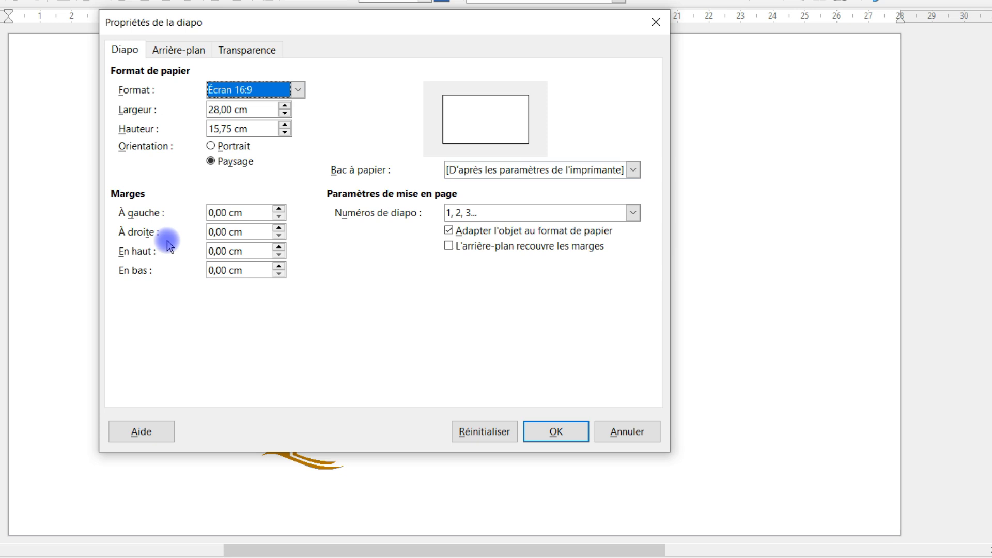
pyautogui.click(166, 47)
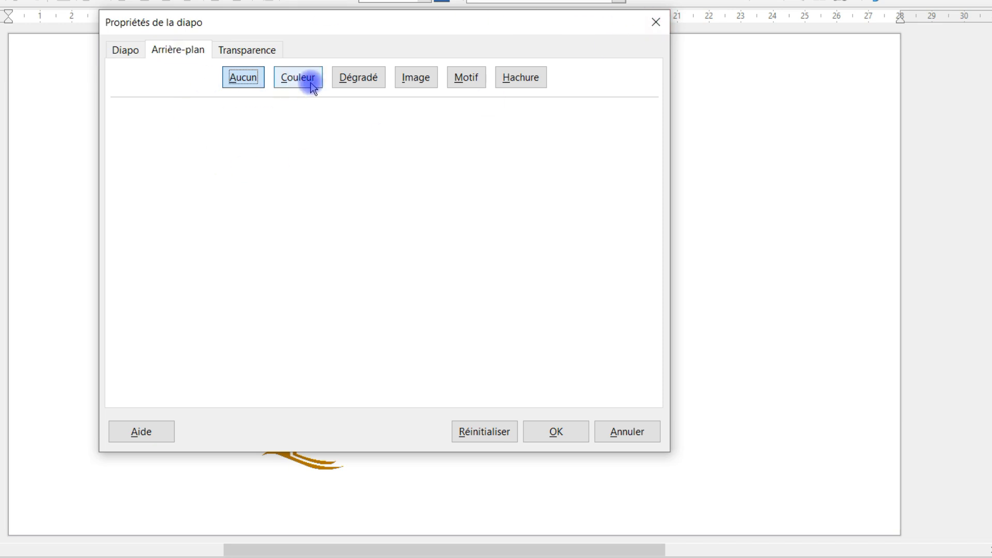
pyautogui.click(346, 83)
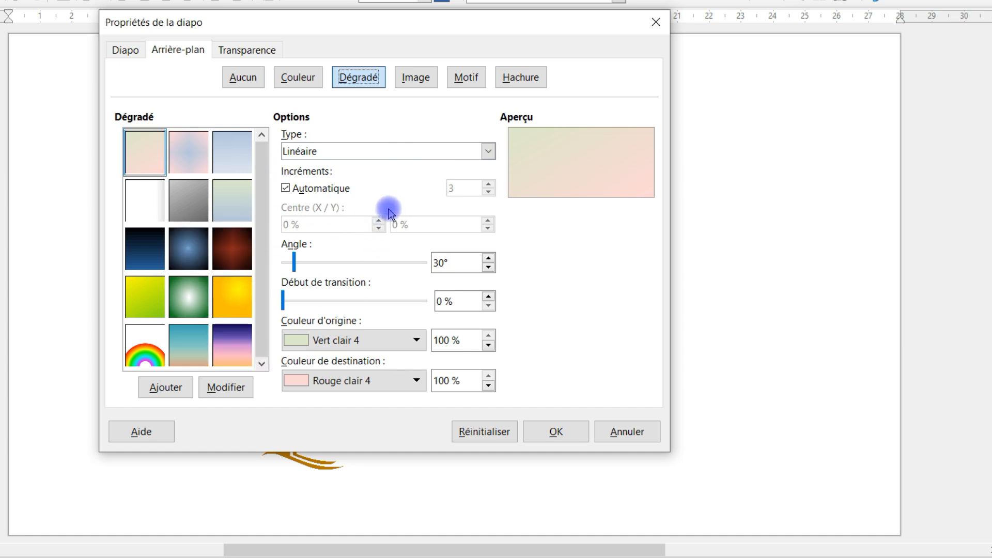
pyautogui.click(145, 249)
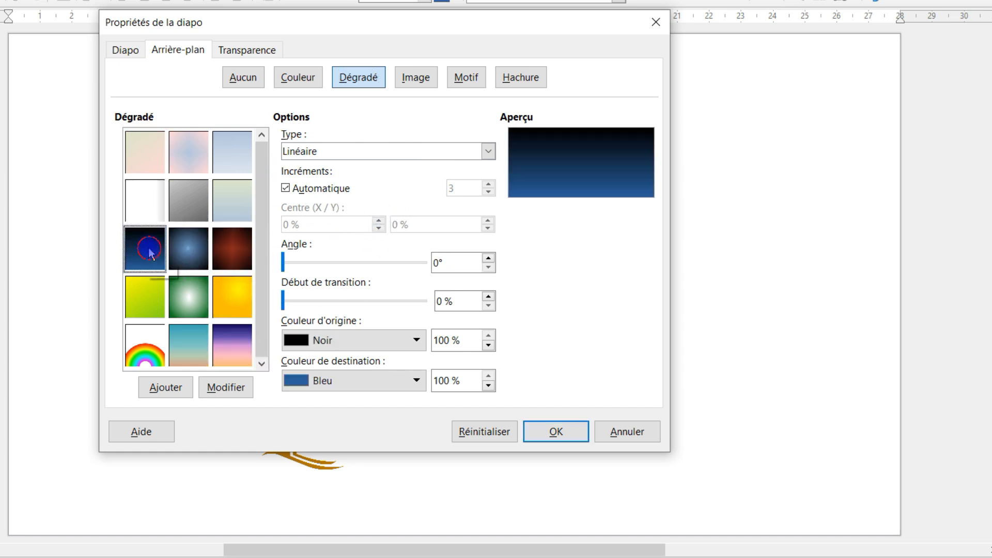
# - Set the background gradient's origin colour to Orange foncé 2 and its destination colour to Or clair 2
pyautogui.click(417, 341)
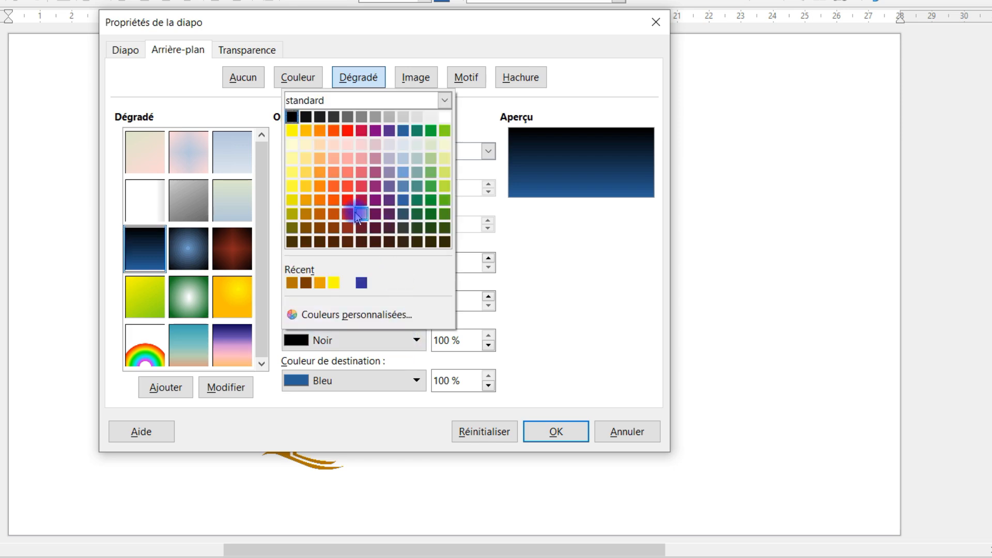
pyautogui.click(322, 214)
pyautogui.moveTo(387, 26); pyautogui.dragTo(726, 60)
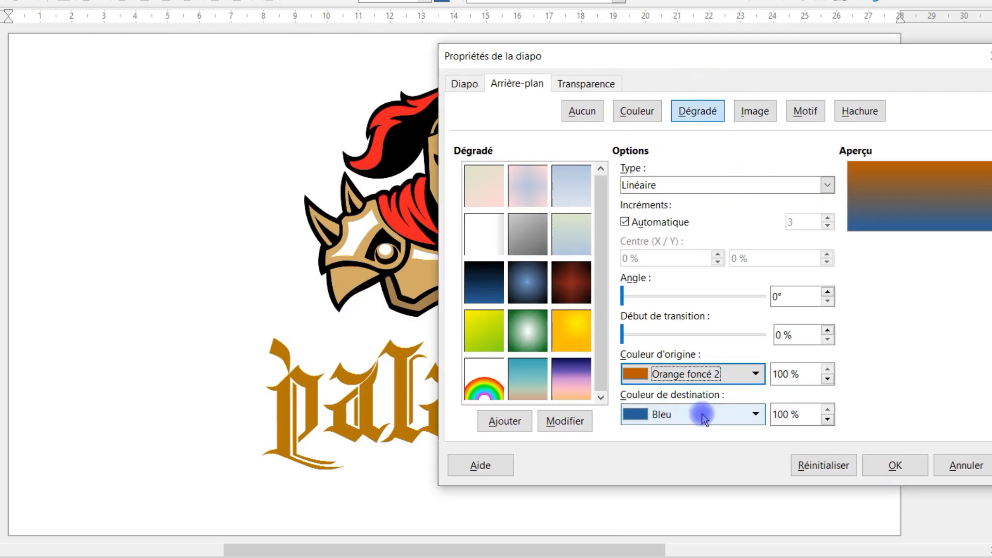
pyautogui.click(704, 417)
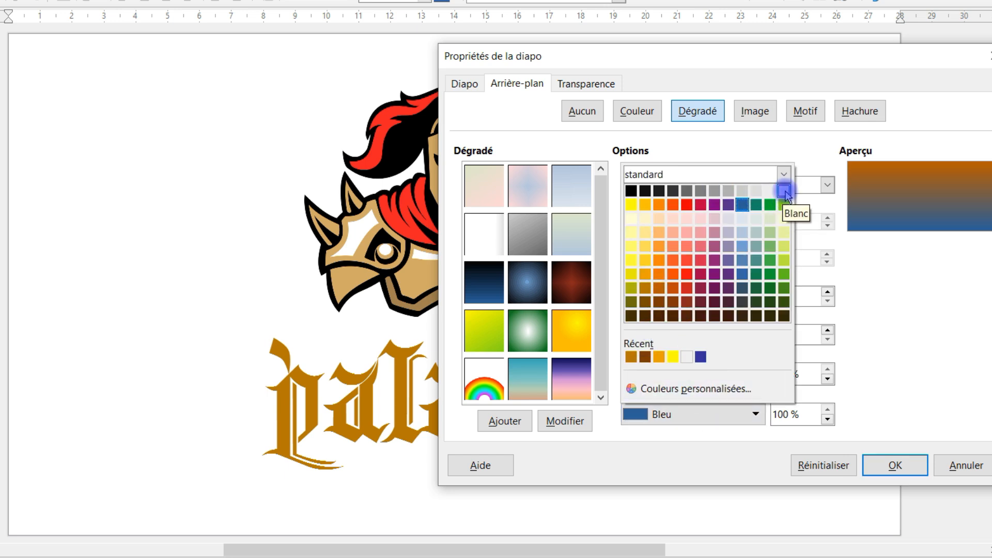
pyautogui.click(646, 246)
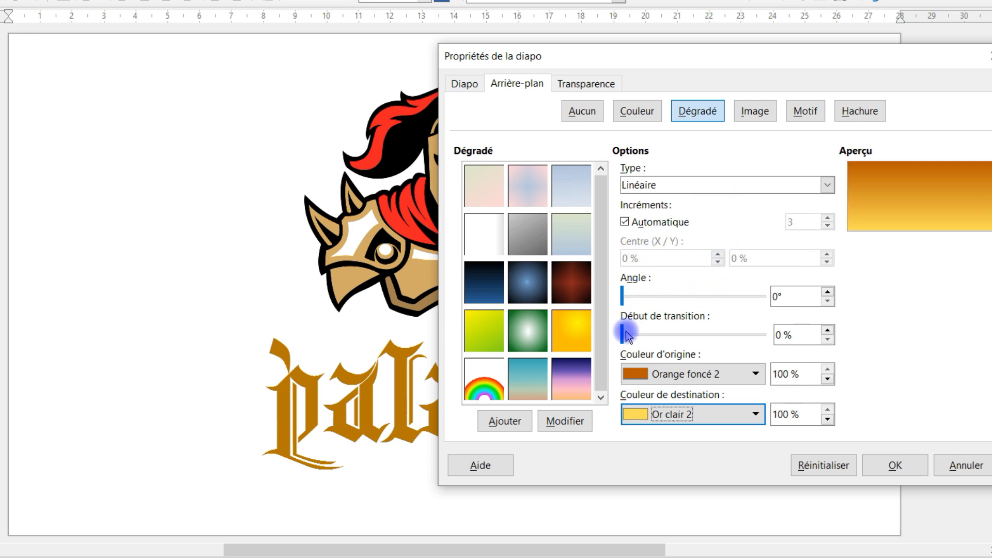
# - Set the gradient's transition start to 67 % and lighten its destination colour to Or clair 4, trying Or clair 3 first
pyautogui.moveTo(623, 335); pyautogui.dragTo(719, 345)
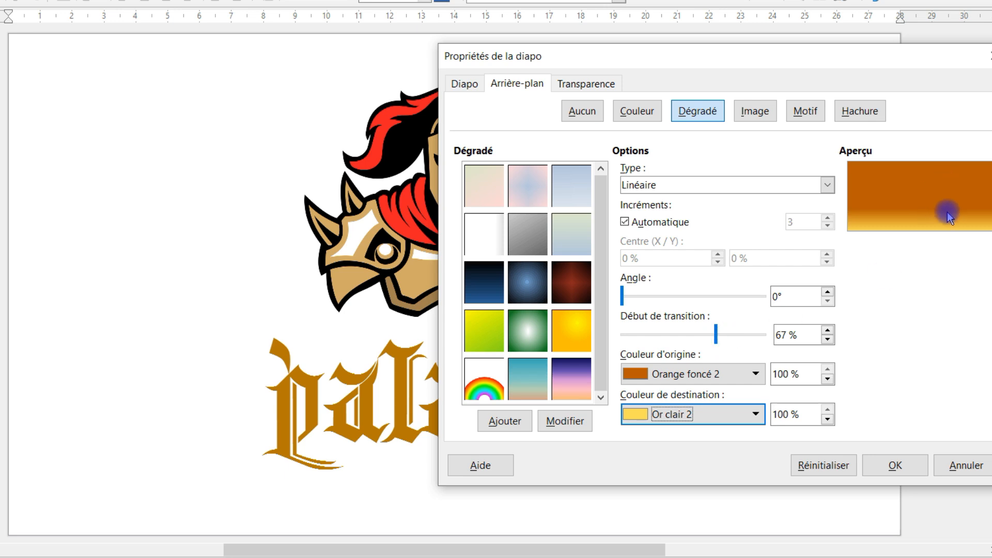
pyautogui.moveTo(718, 337)
pyautogui.mouseDown()
pyautogui.moveTo(677, 336)
pyautogui.moveTo(720, 336)
pyautogui.moveTo(730, 345)
pyautogui.moveTo(721, 346)
pyautogui.mouseUp()
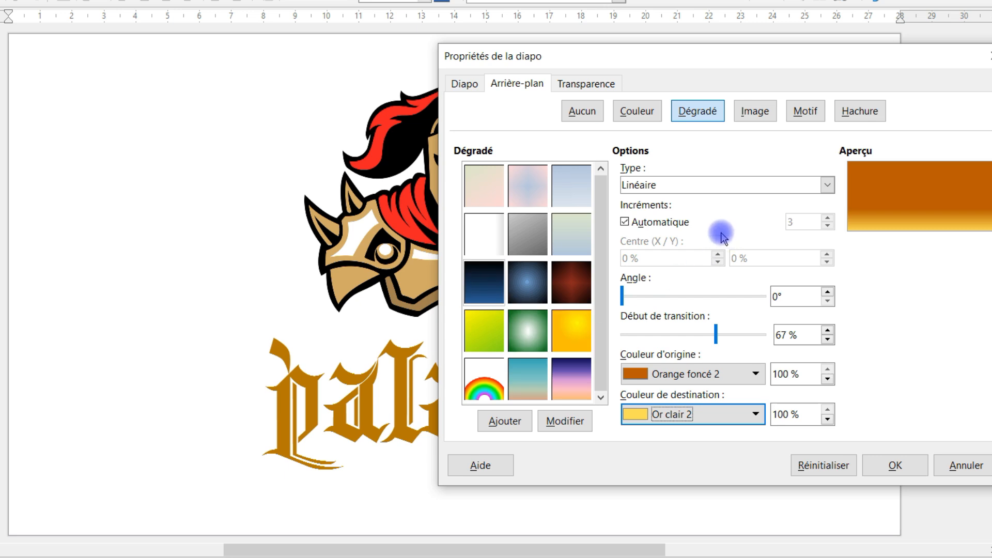
pyautogui.click(724, 419)
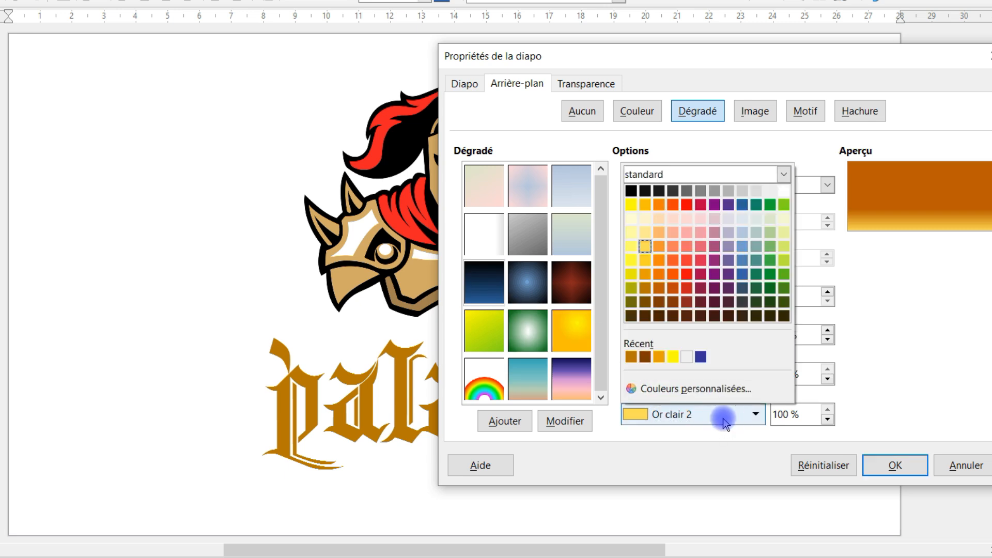
pyautogui.click(647, 237)
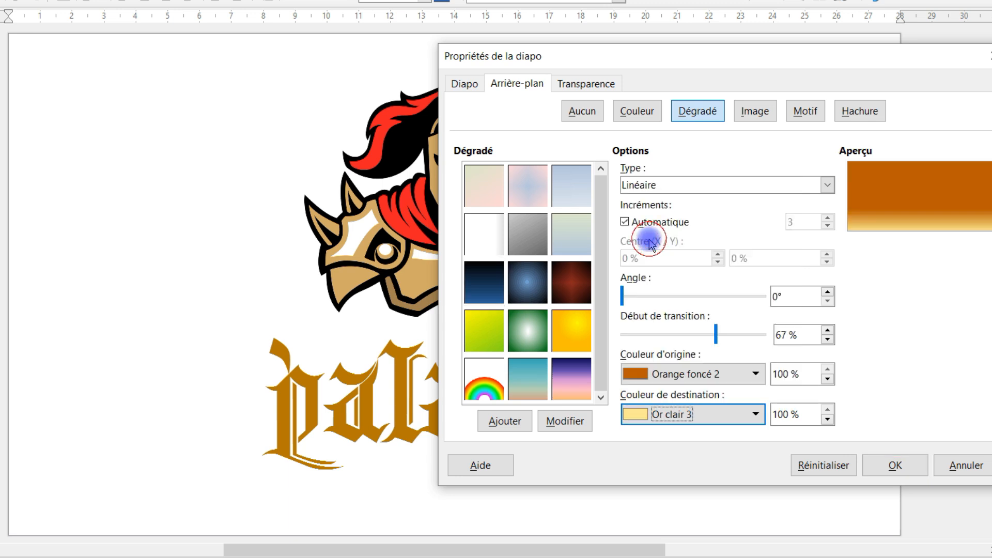
pyautogui.click(686, 416)
pyautogui.click(645, 221)
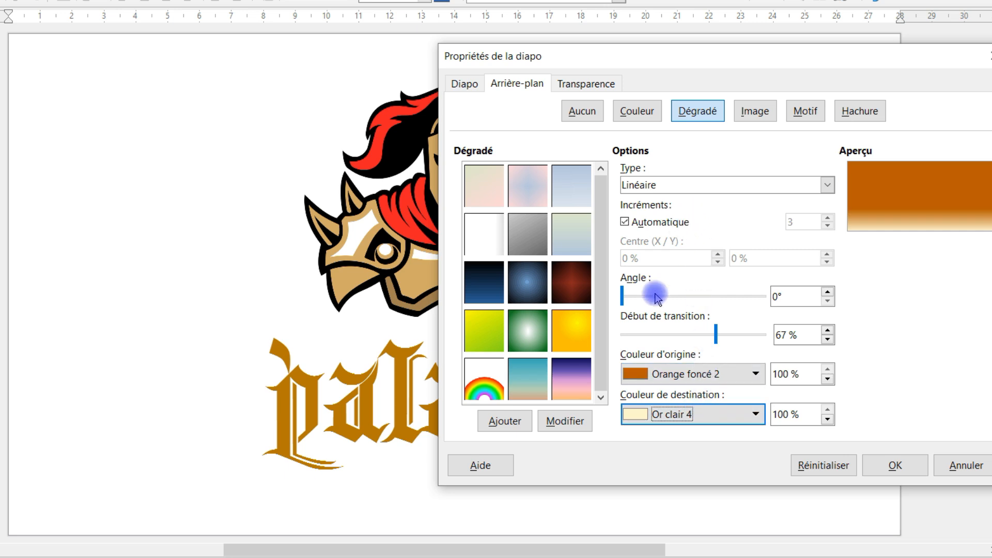
# - Apply the gradient to the slide background with automatic increments, after trying 13 manual increments
pyautogui.click(659, 227)
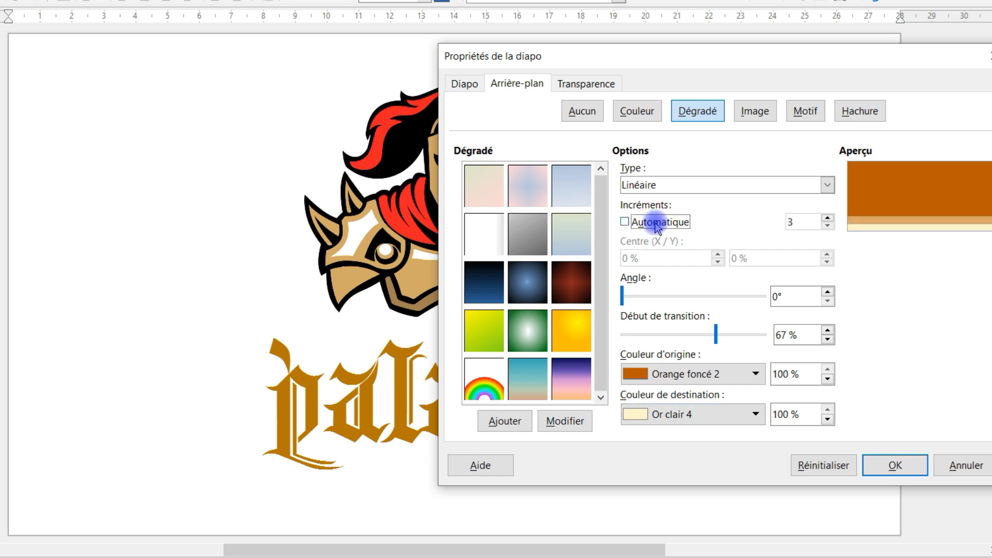
pyautogui.click(652, 227)
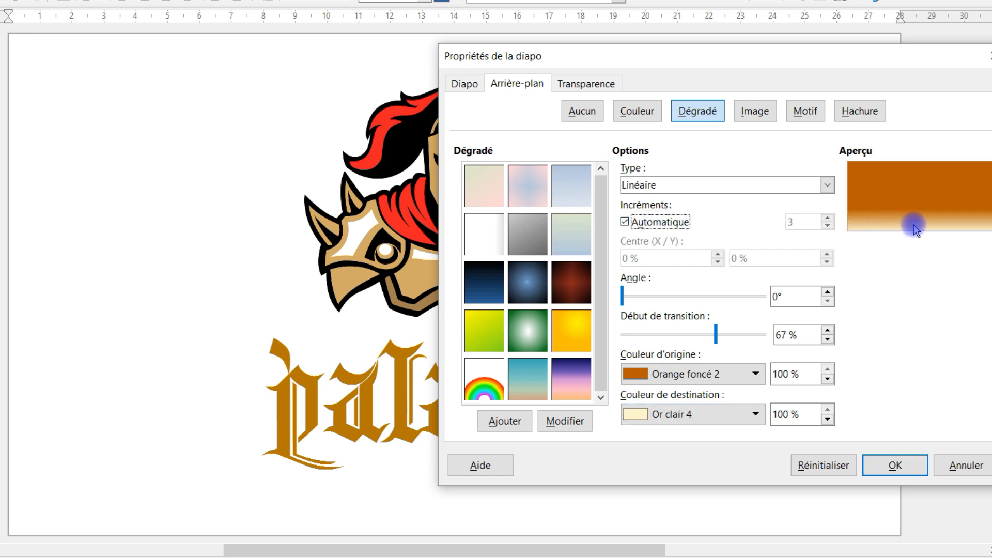
pyautogui.click(658, 227)
pyautogui.click(656, 227)
pyautogui.click(659, 226)
pyautogui.click(828, 218)
pyautogui.click(828, 218)
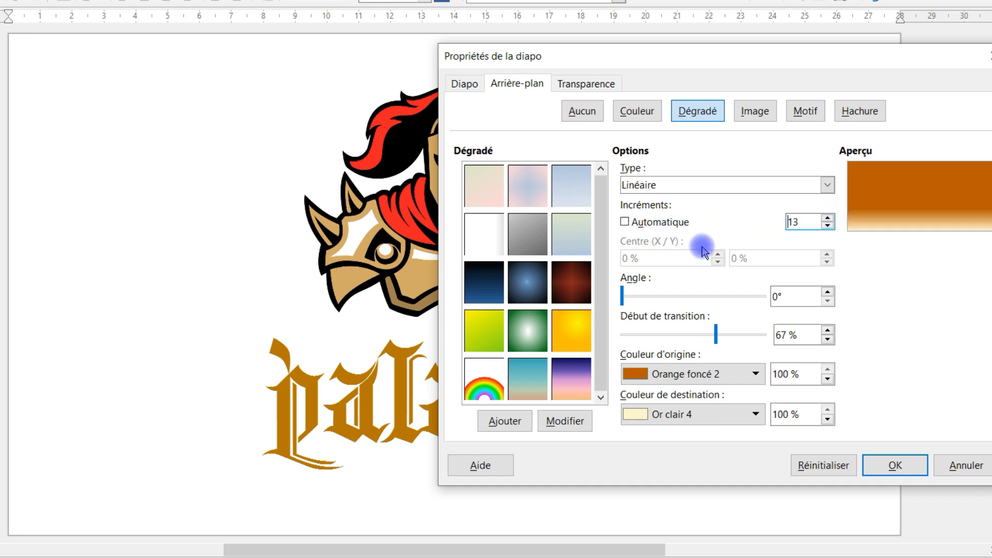
pyautogui.click(669, 223)
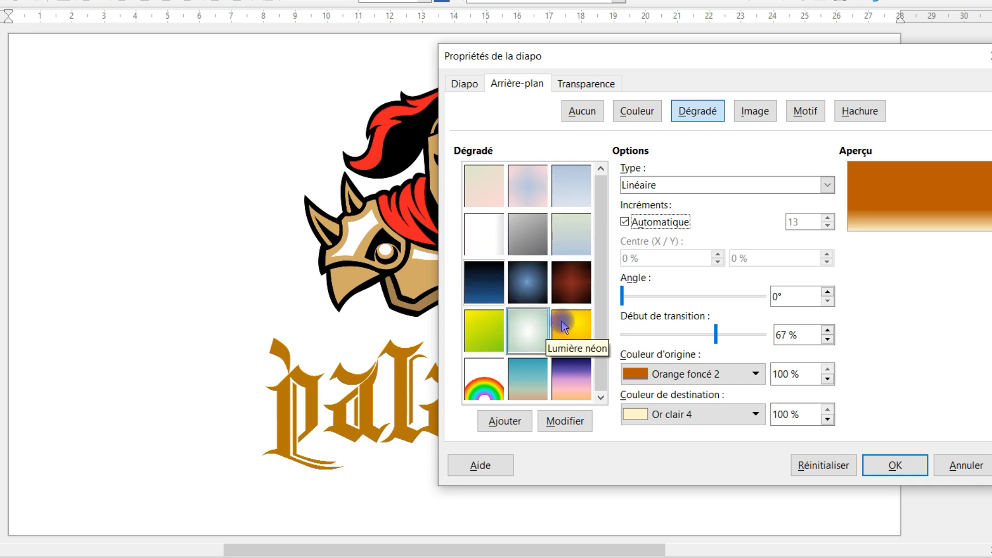
pyautogui.click(890, 466)
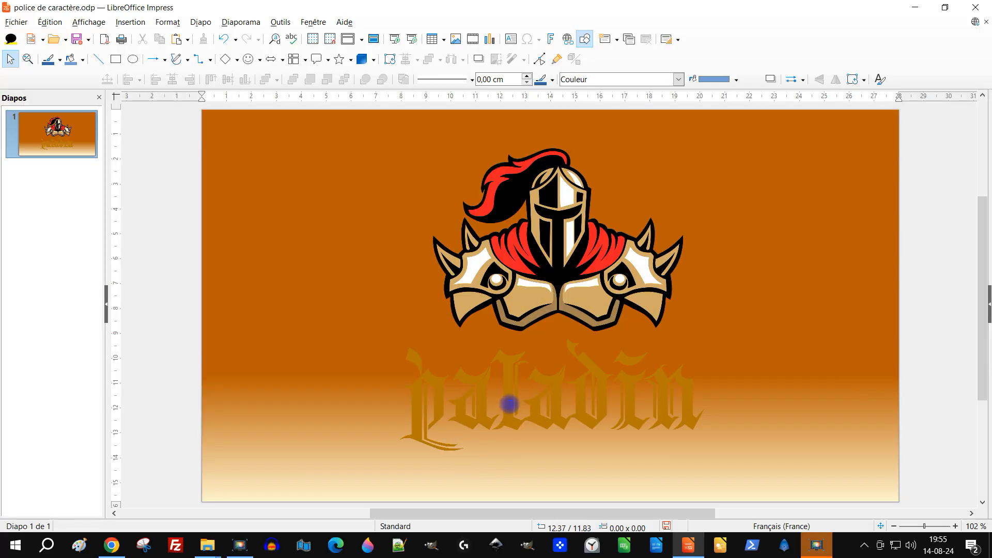
# - Change the font colour of the "paladin" text inside the group to Or clair 3
pyautogui.click(510, 404)
pyautogui.doubleClick(563, 385)
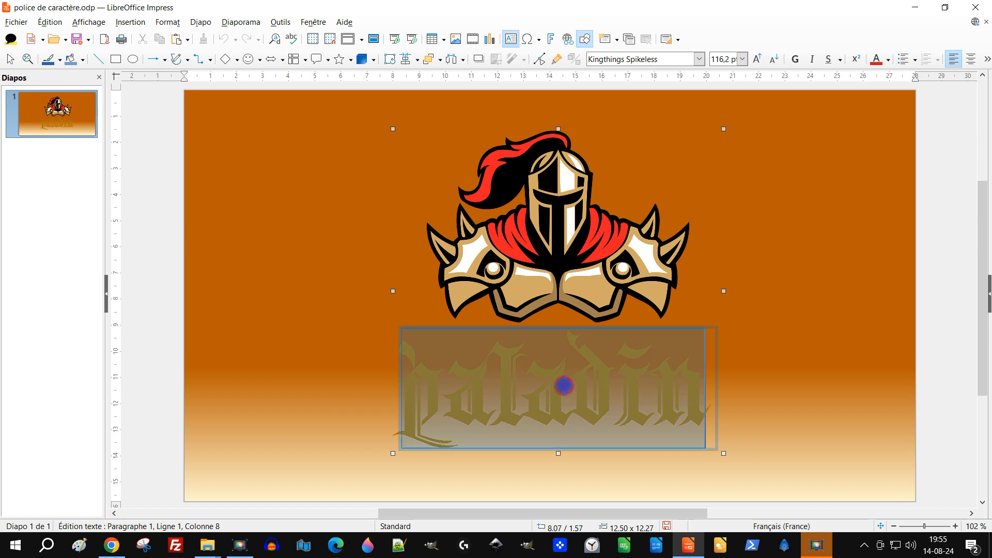
pyautogui.rightClick(564, 385)
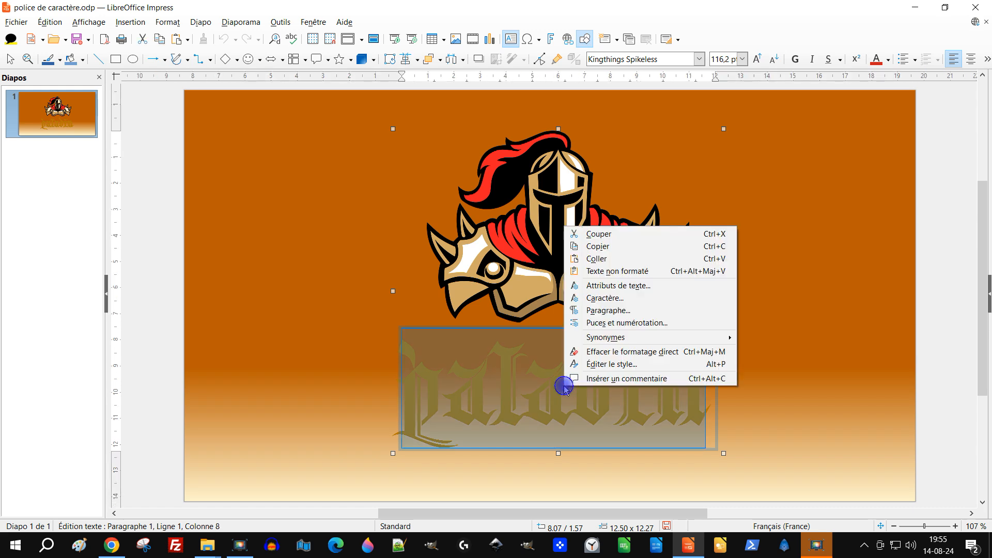
pyautogui.click(610, 298)
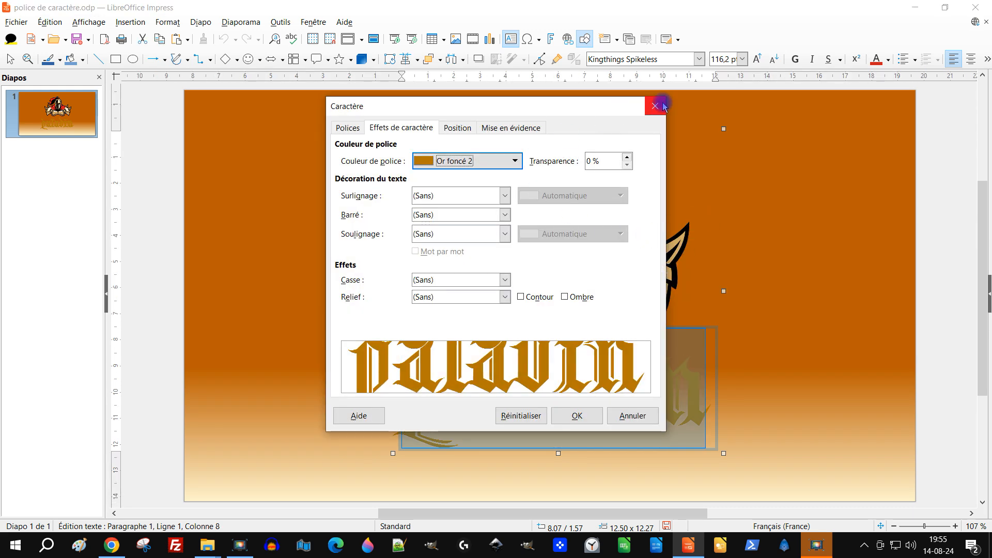
pyautogui.click(453, 161)
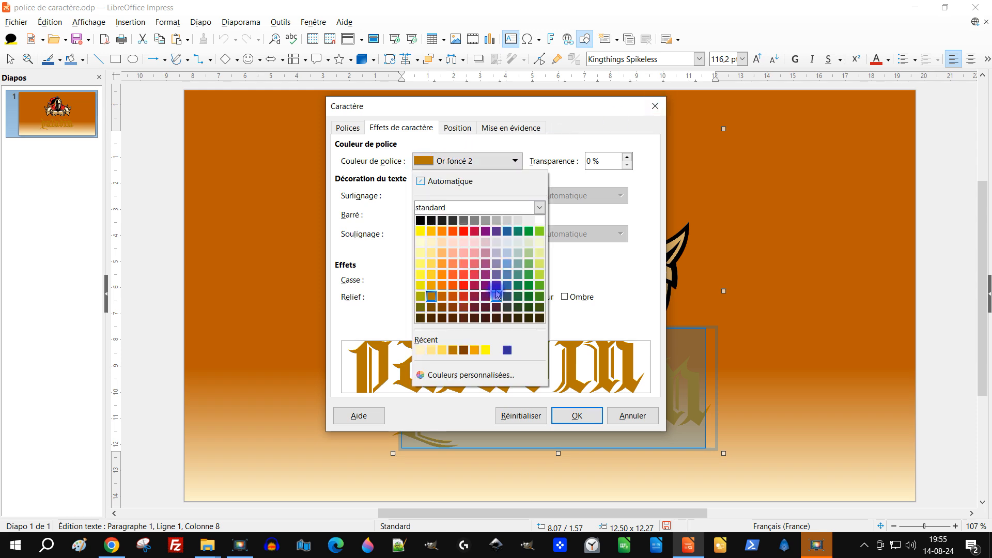
pyautogui.click(431, 253)
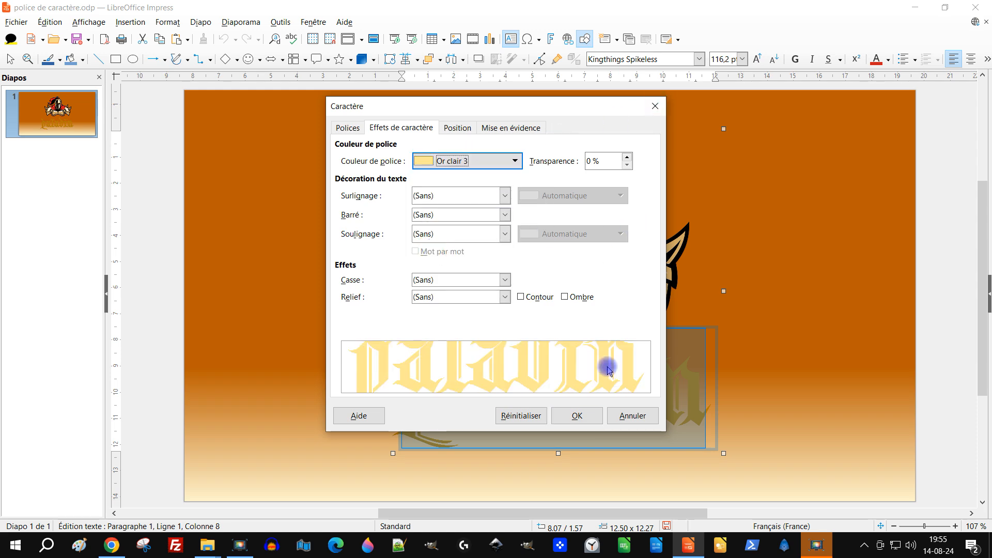
pyautogui.click(580, 416)
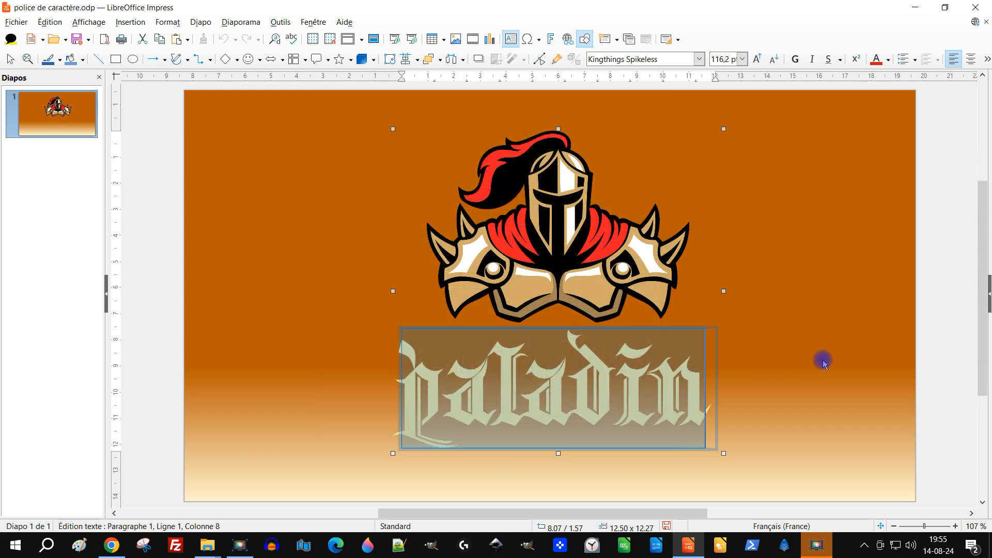
pyautogui.click(932, 209)
# - Move the grouped knight and "paladin" logo up on the slide, leaving more room beneath the text
pyautogui.scroll(-2, 629, 308)
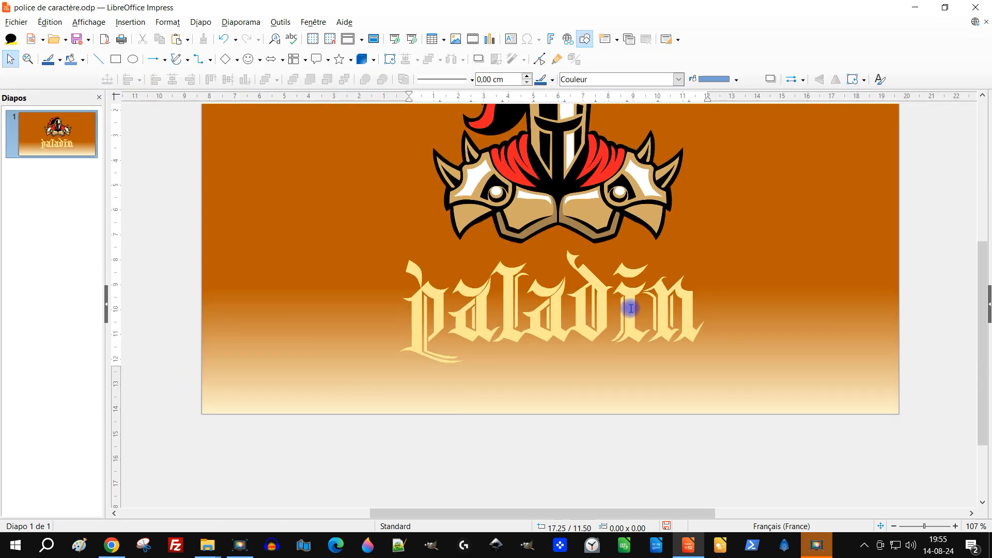
pyautogui.scroll(2, 629, 308)
pyautogui.scroll(1, 579, 227)
pyautogui.click(573, 245)
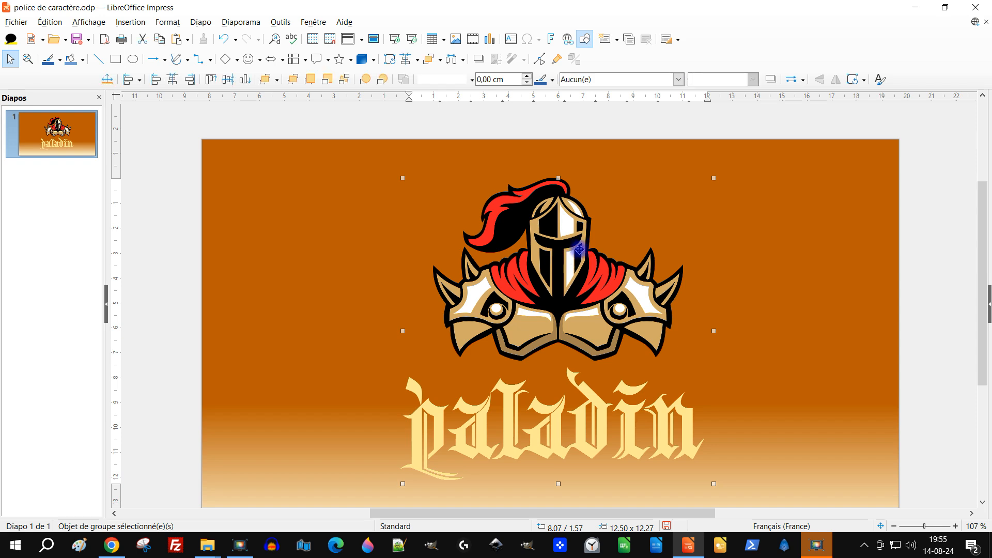
pyautogui.press('Up')
pyautogui.press('Up')
pyautogui.press('Up')
pyautogui.press('Up')
pyautogui.press('Up')
pyautogui.press('Up')
pyautogui.press('Up')
pyautogui.press('Up')
pyautogui.scroll(-3, 759, 266)
pyautogui.scroll(3, 762, 294)
pyautogui.keyDown('ctrl'); pyautogui.scroll(-3, 747, 349); pyautogui.keyUp('ctrl')
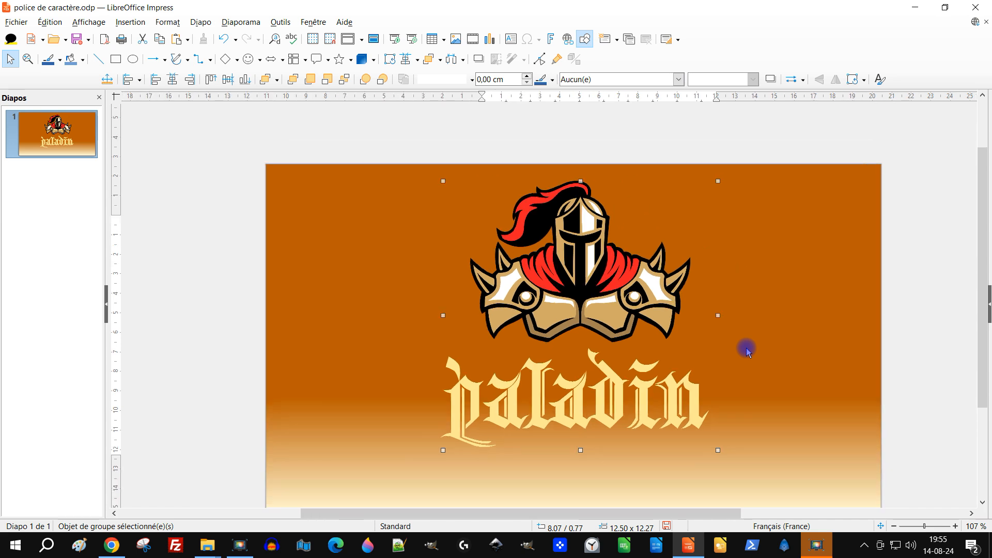
pyautogui.click(634, 507)
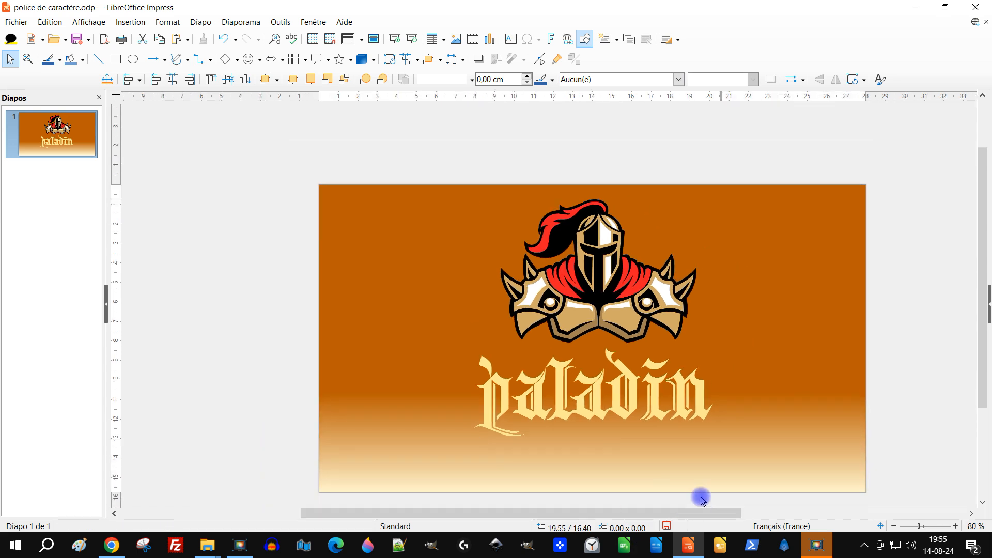
# - Draw a flat ellipse about 11.93 × 0.34 cm near the slide's lower edge, matching the width of the "paladin" text
pyautogui.scroll(-3, 711, 370)
pyautogui.scroll(2, 712, 370)
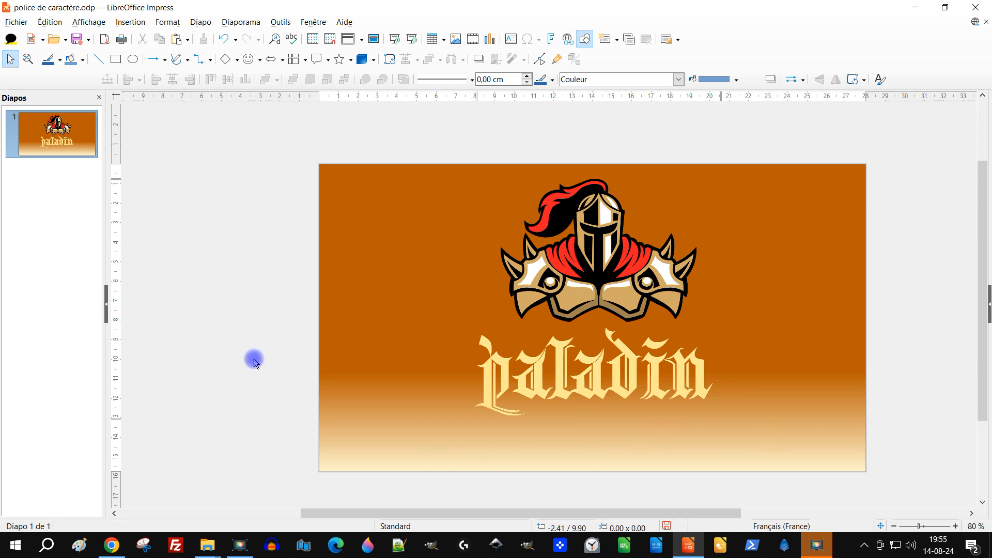
pyautogui.click(132, 61)
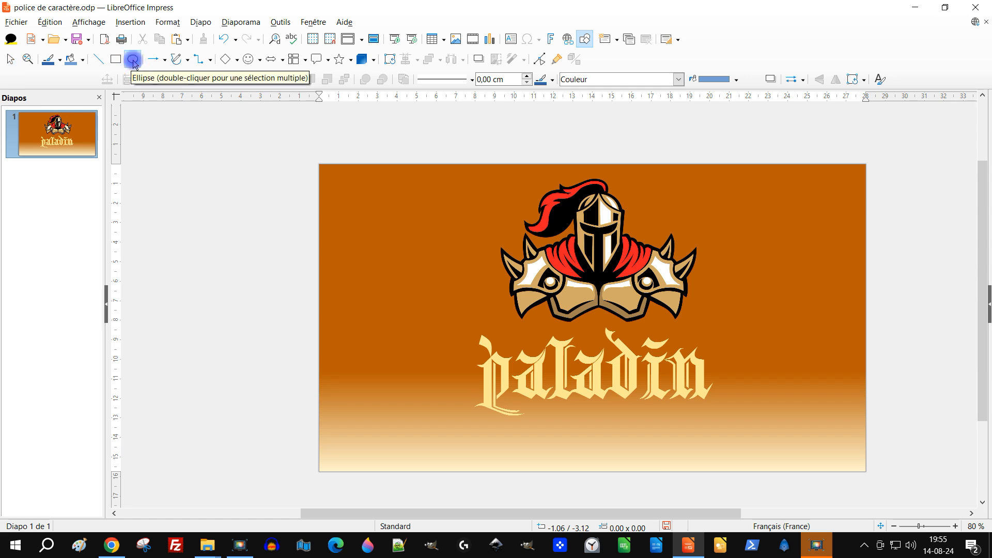
pyautogui.moveTo(445, 438); pyautogui.dragTo(766, 444)
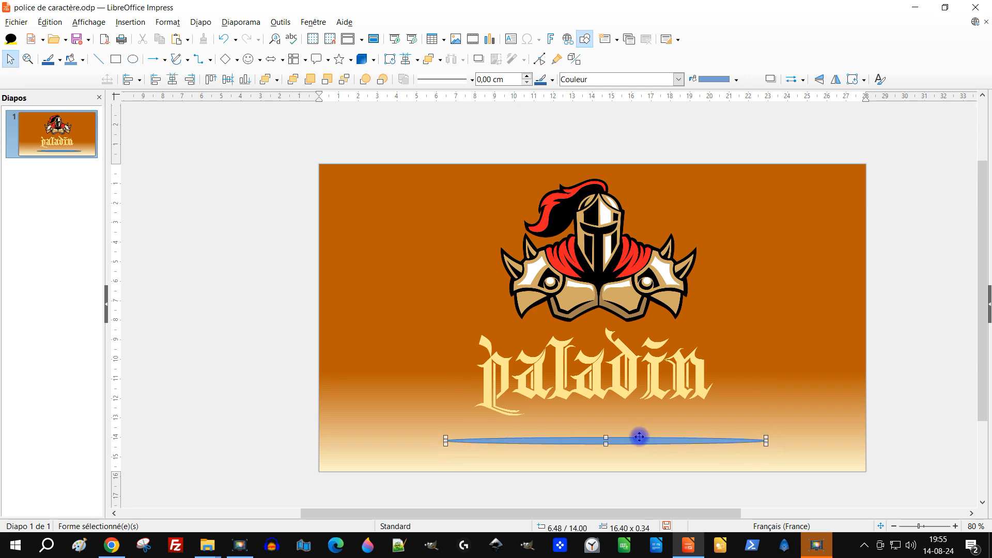
pyautogui.press('Down')
pyautogui.press('Down')
pyautogui.press('Down')
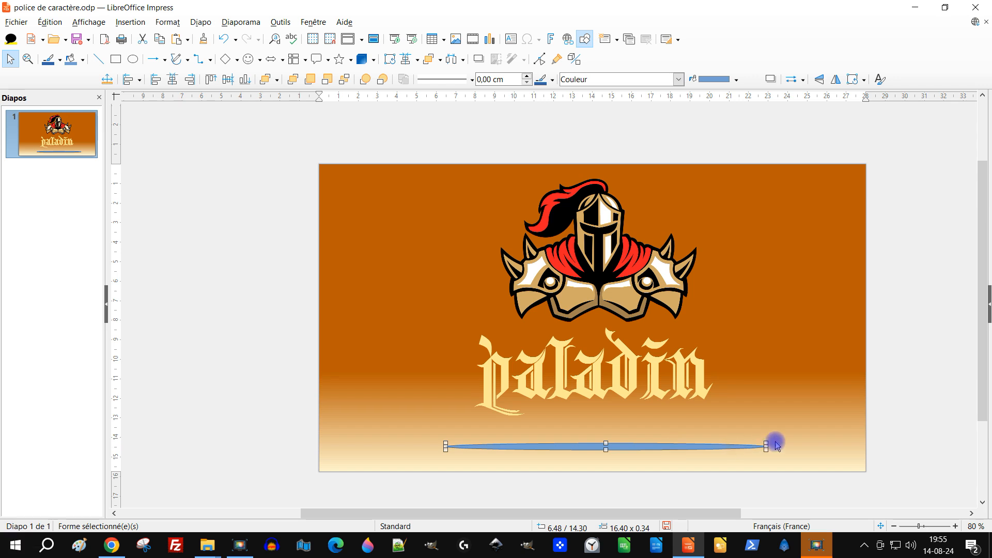
pyautogui.moveTo(767, 445); pyautogui.dragTo(712, 448)
pyautogui.moveTo(445, 445); pyautogui.dragTo(479, 448)
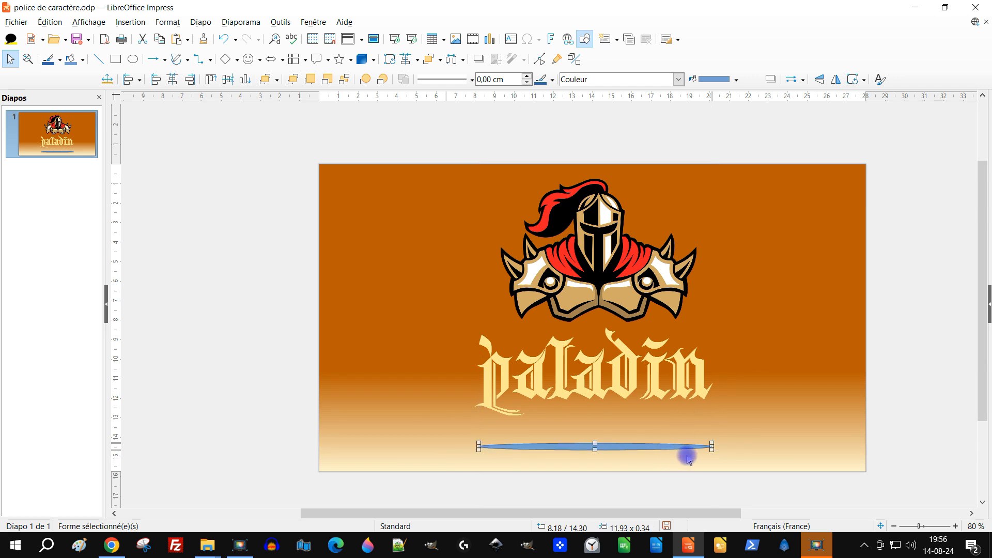
# - Fill the flat ellipse with grey 666666 at 50 % transparency
pyautogui.keyDown('ctrl'); pyautogui.scroll(2, 760, 461); pyautogui.keyUp('ctrl')
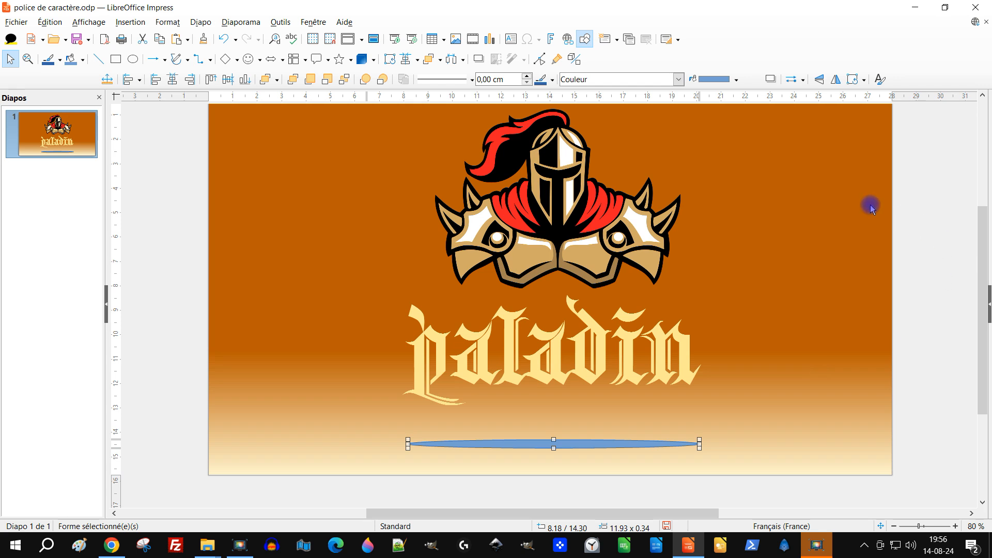
pyautogui.rightClick(568, 447)
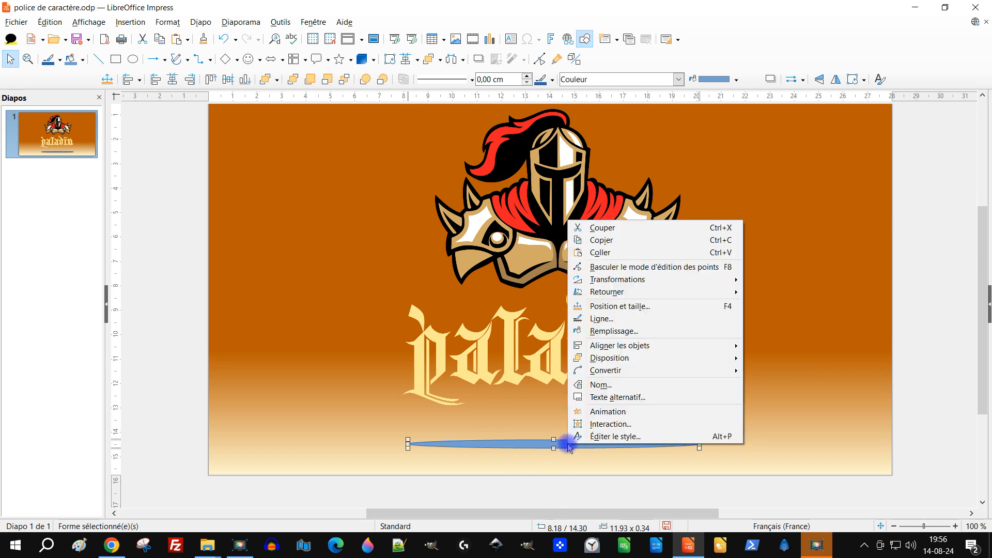
pyautogui.click(627, 332)
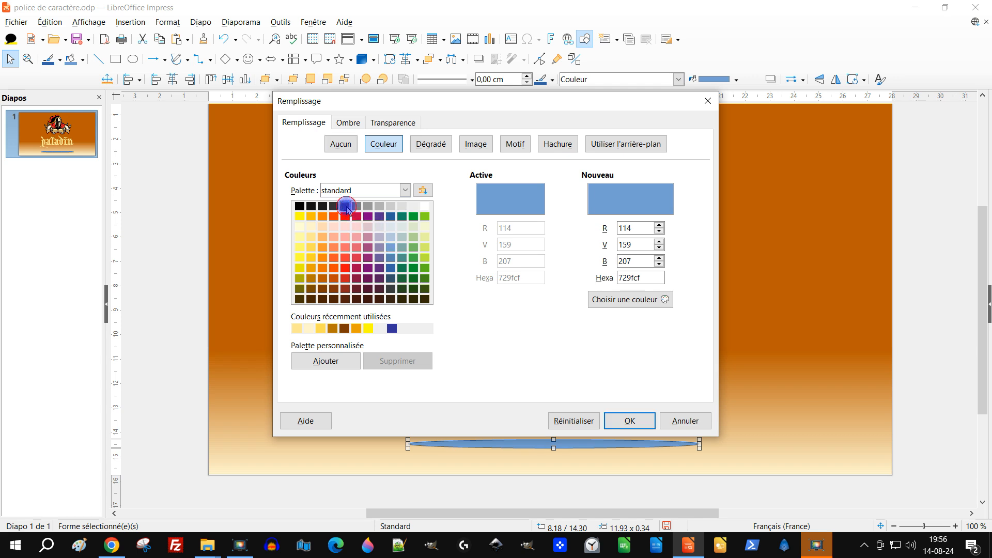
pyautogui.click(346, 206)
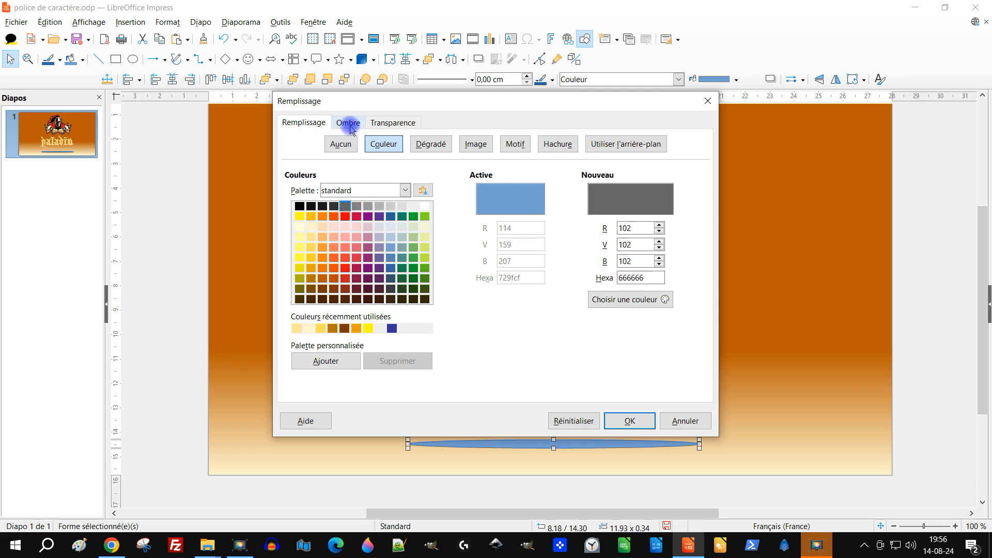
pyautogui.click(388, 124)
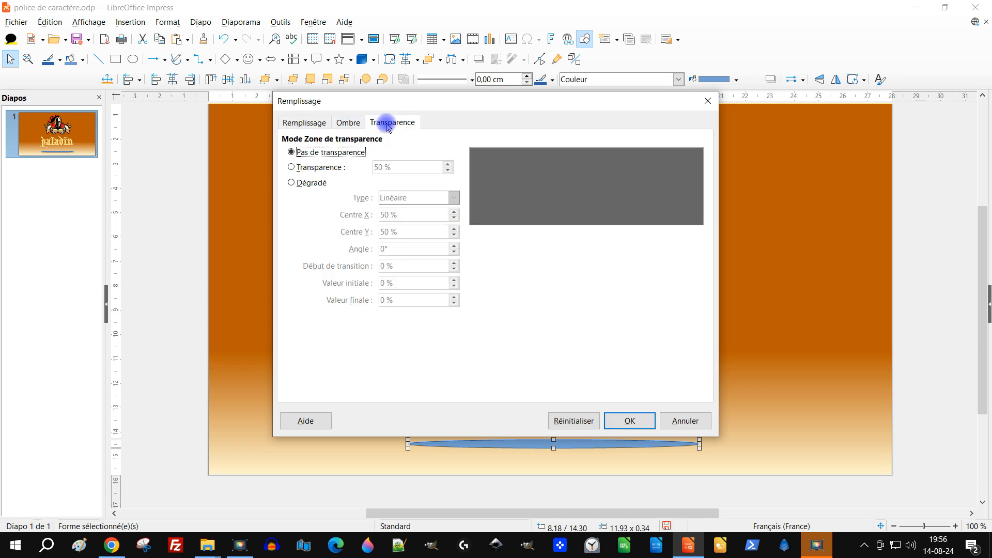
pyautogui.click(304, 167)
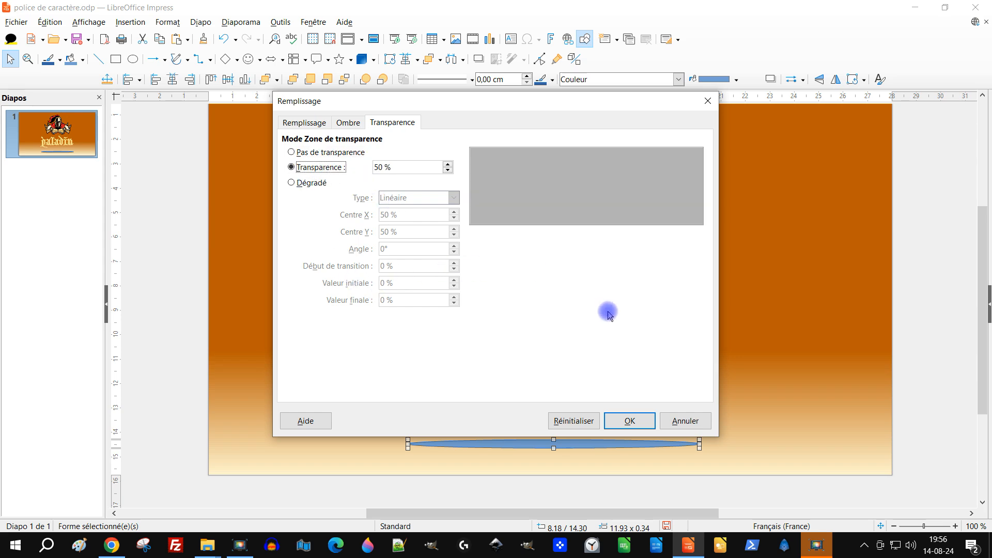
pyautogui.click(634, 420)
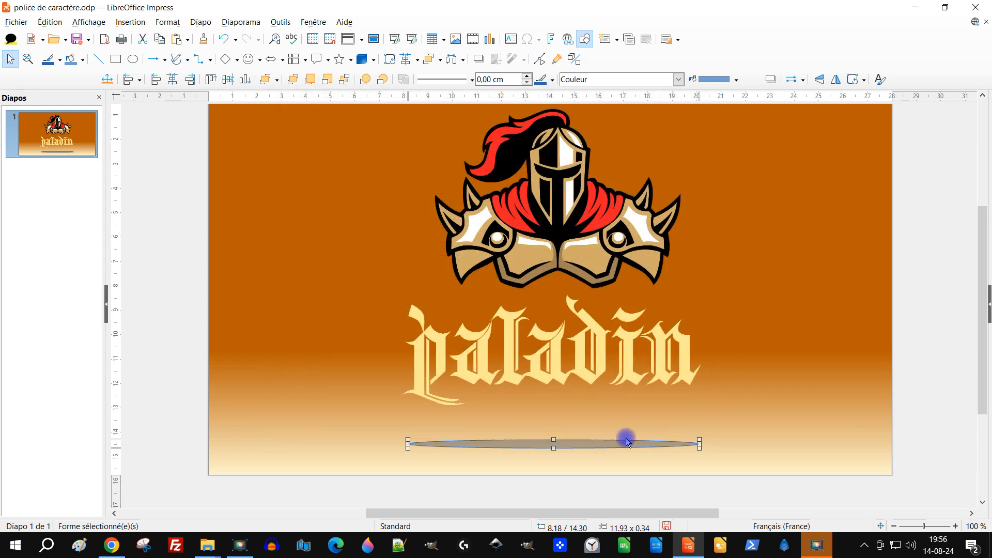
# - Remove the ellipse's outline by setting its line style to none
pyautogui.rightClick(576, 444)
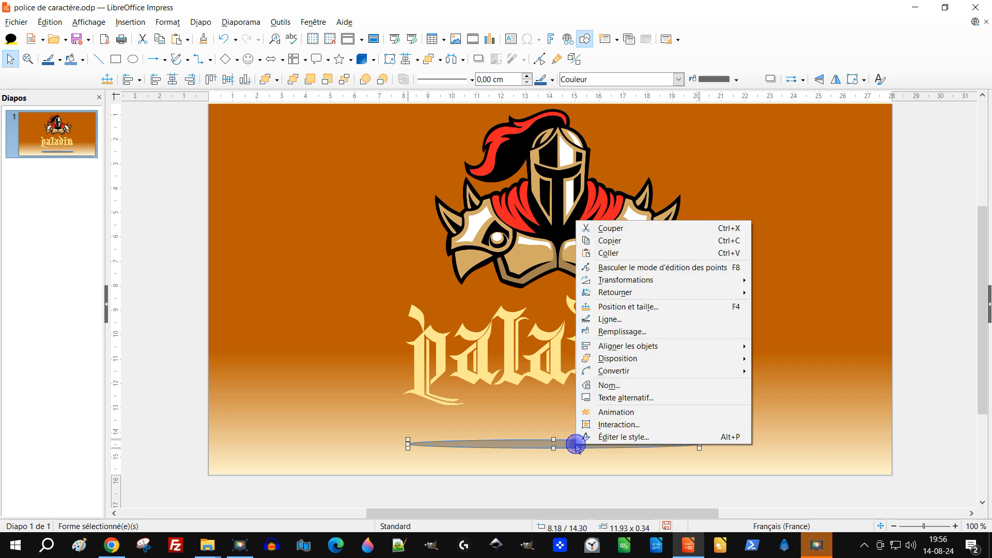
pyautogui.click(670, 320)
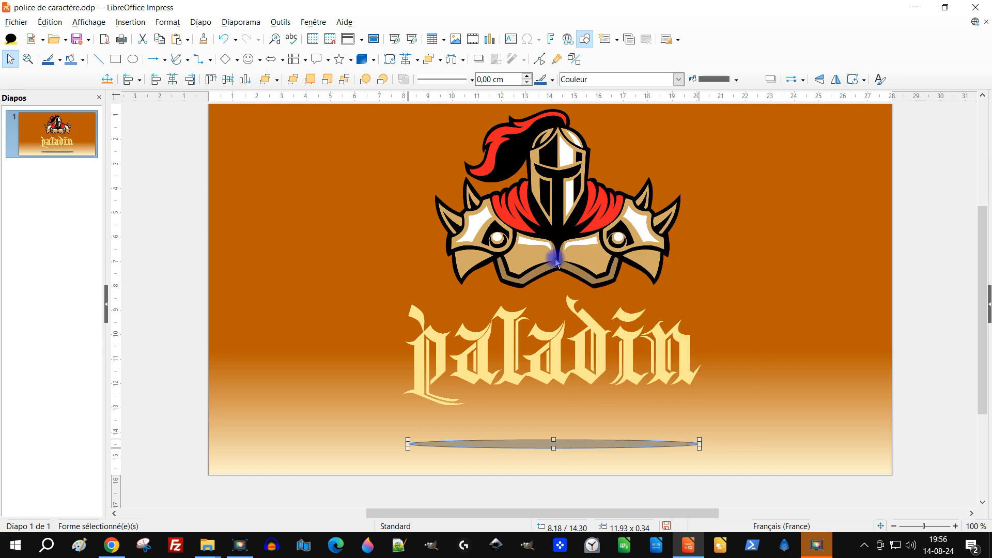
pyautogui.click(395, 181)
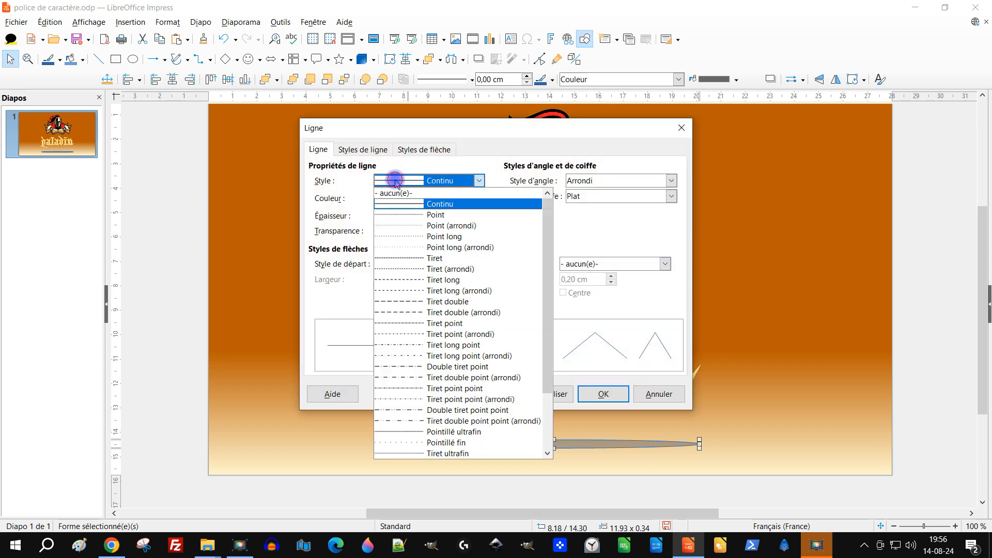
pyautogui.click(392, 193)
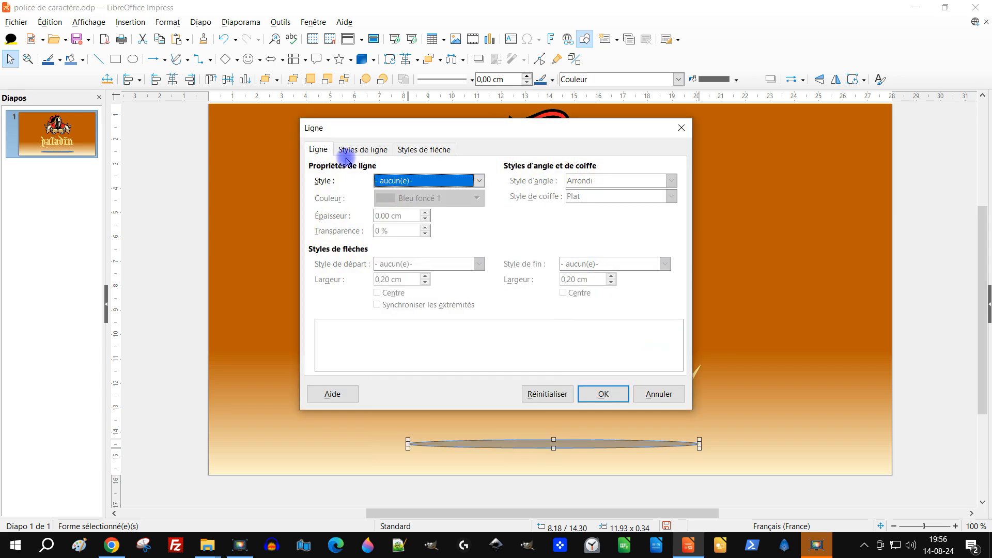
pyautogui.click(603, 395)
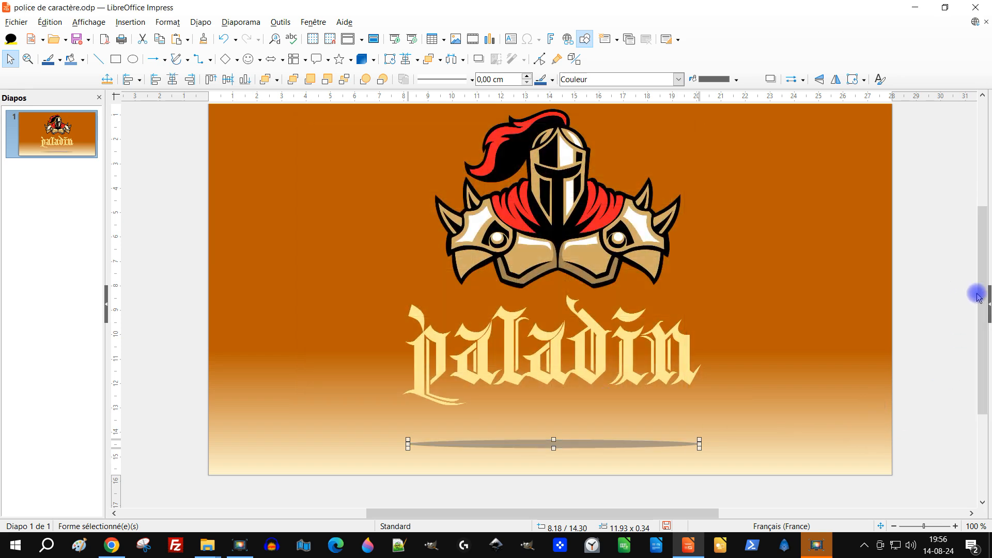
pyautogui.click(989, 311)
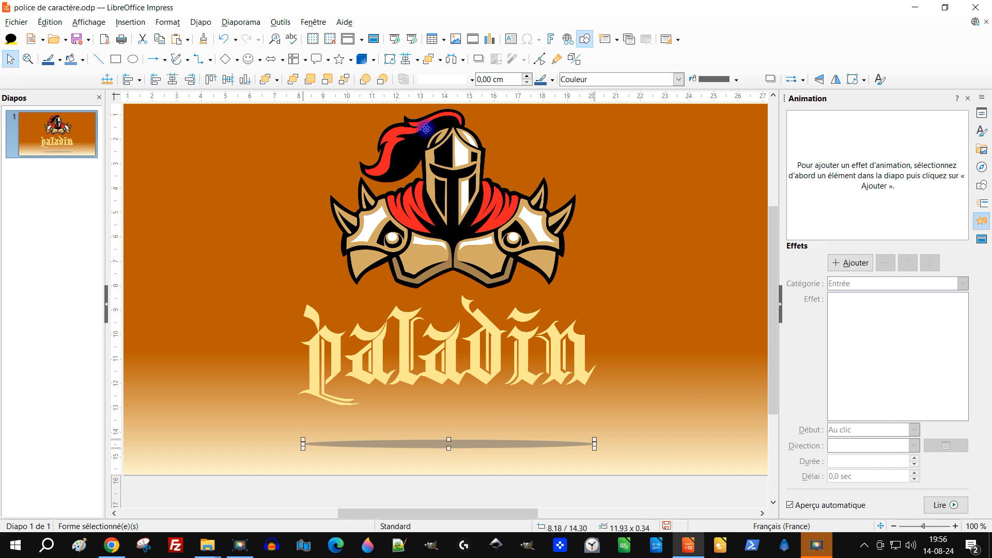
pyautogui.click(89, 22)
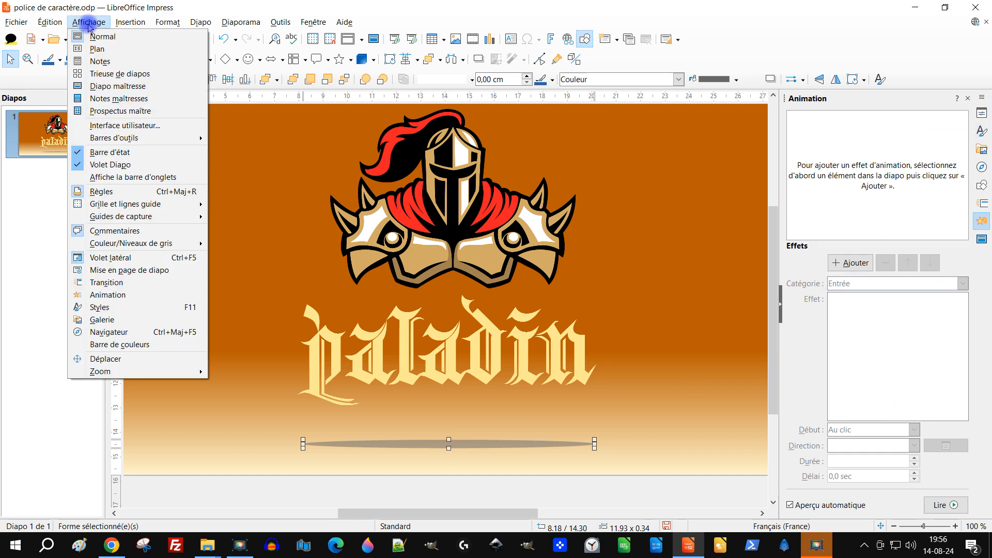
pyautogui.click(77, 258)
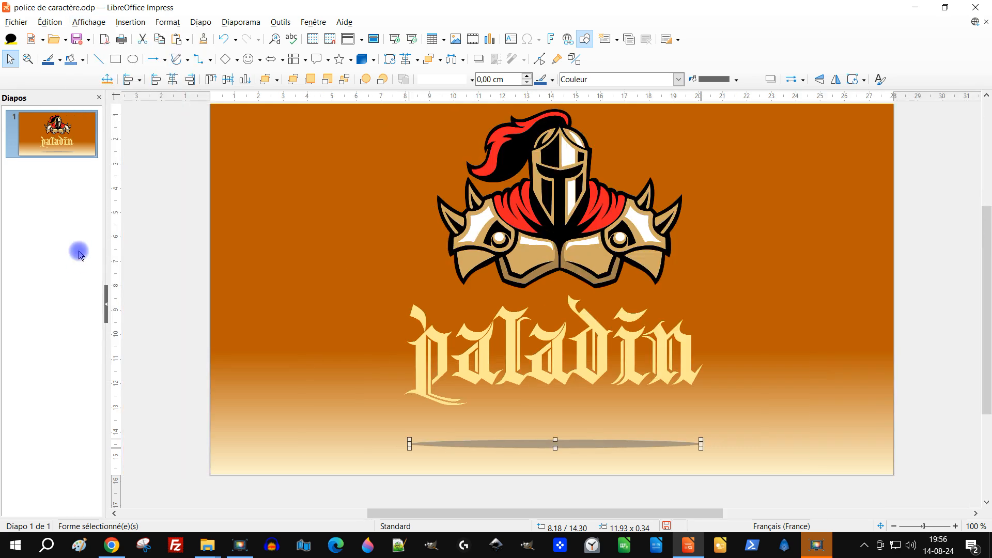
# - Blur the grey ellipse's edges by setting its soft edge radius to 2 pt
pyautogui.click(89, 23)
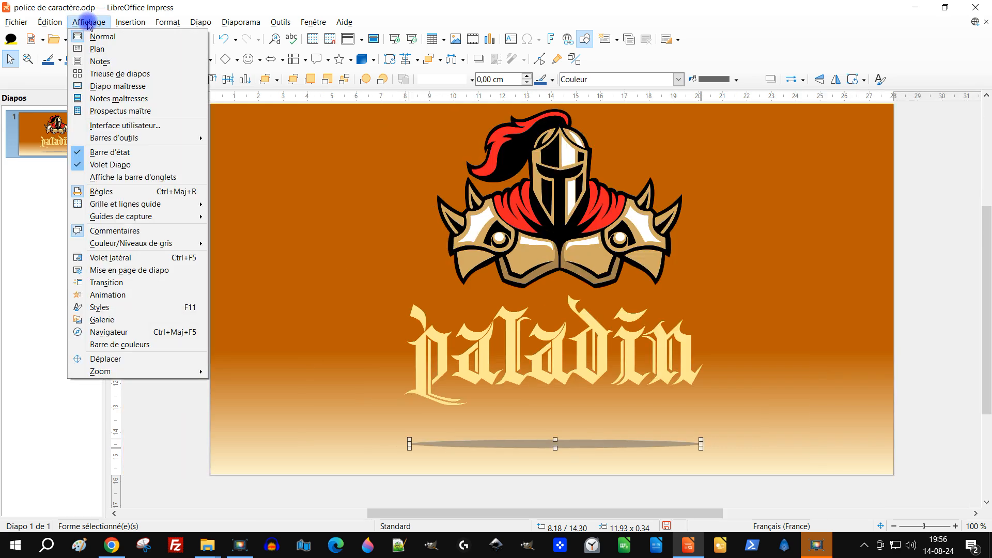
pyautogui.click(84, 257)
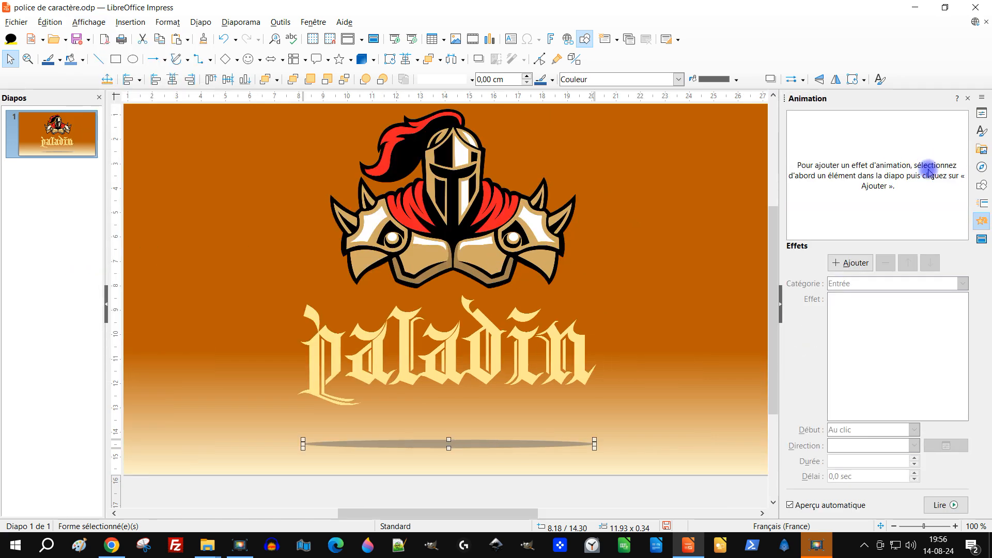
pyautogui.click(984, 115)
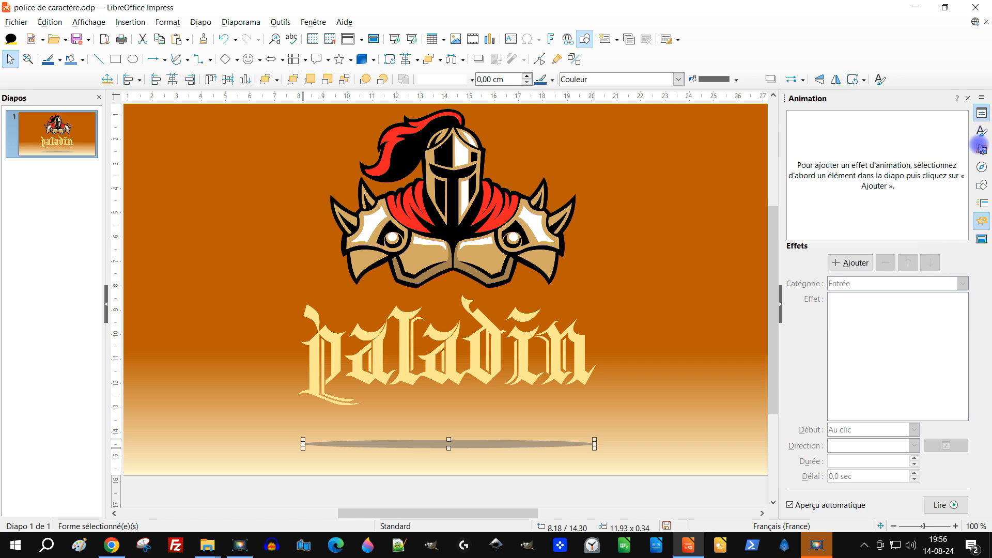
pyautogui.click(984, 115)
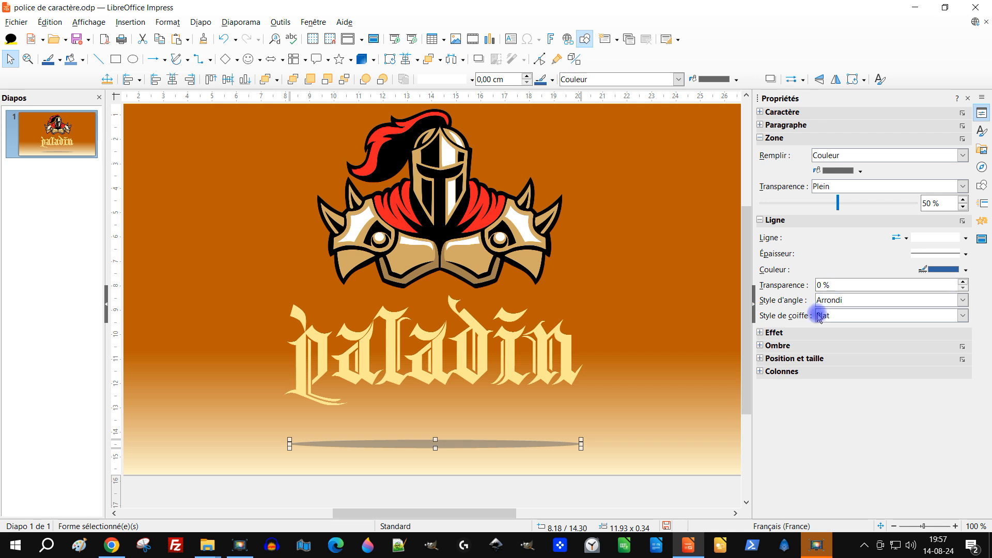
pyautogui.click(765, 333)
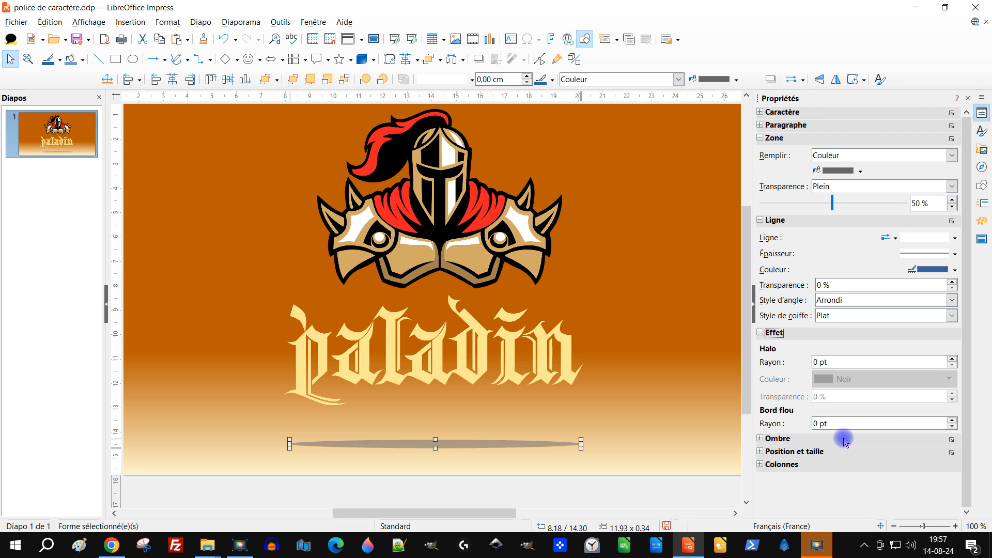
pyautogui.click(953, 420)
pyautogui.click(953, 420)
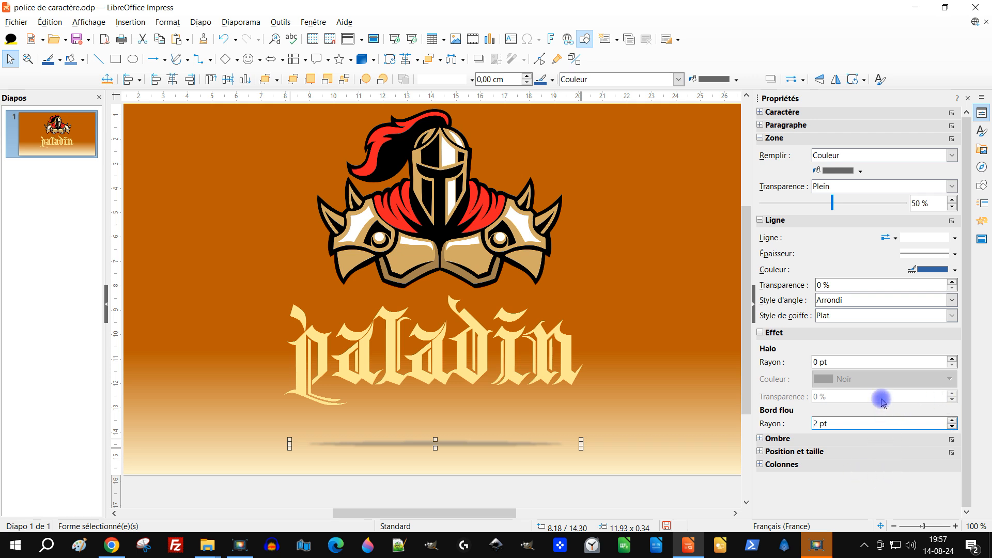
pyautogui.click(678, 179)
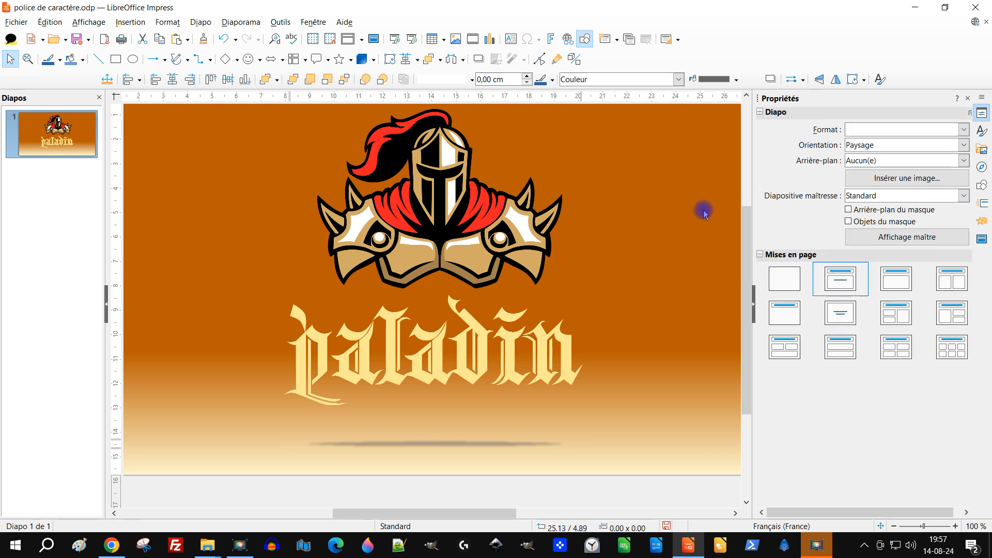
pyautogui.click(753, 297)
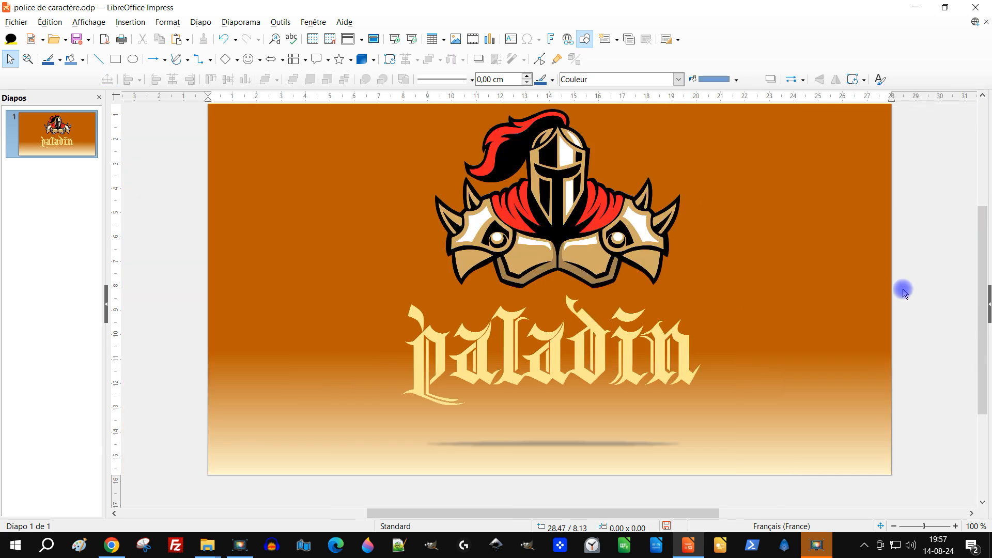
# - Widen the blurred ellipse from its right side to about 12.61 cm, keeping its height
pyautogui.click(538, 444)
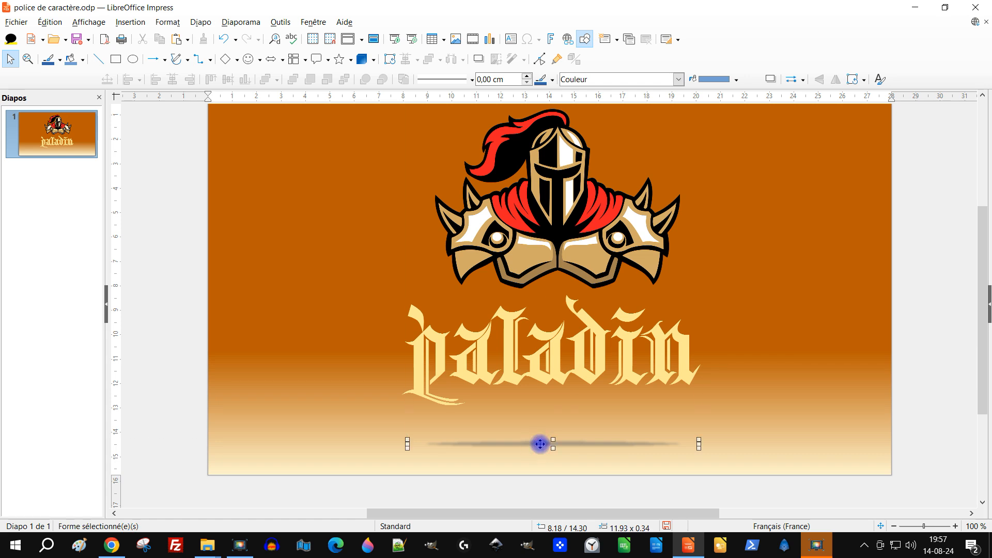
pyautogui.moveTo(699, 444); pyautogui.dragTo(716, 443)
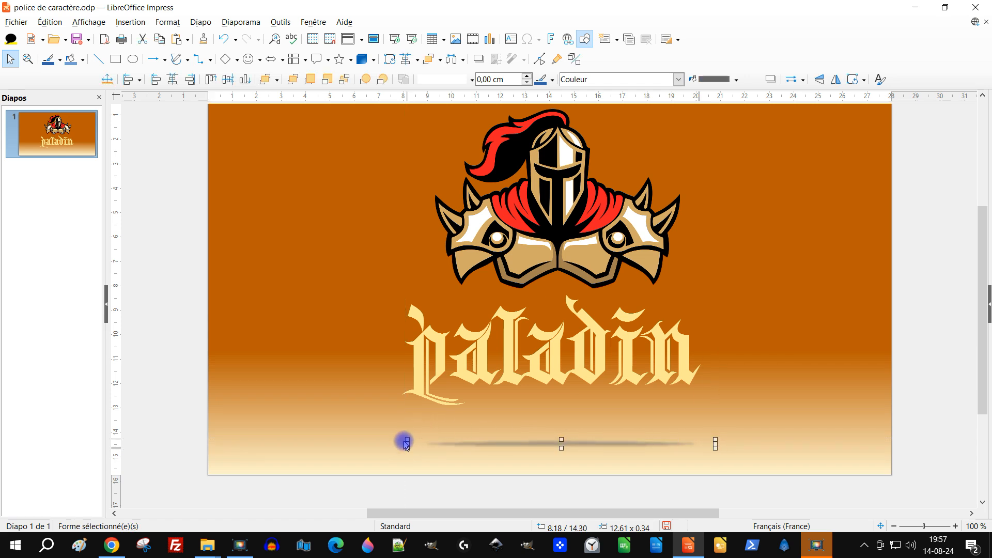
pyautogui.moveTo(406, 444)
pyautogui.mouseDown()
pyautogui.moveTo(390, 445)
pyautogui.moveTo(406, 444)
pyautogui.mouseUp()
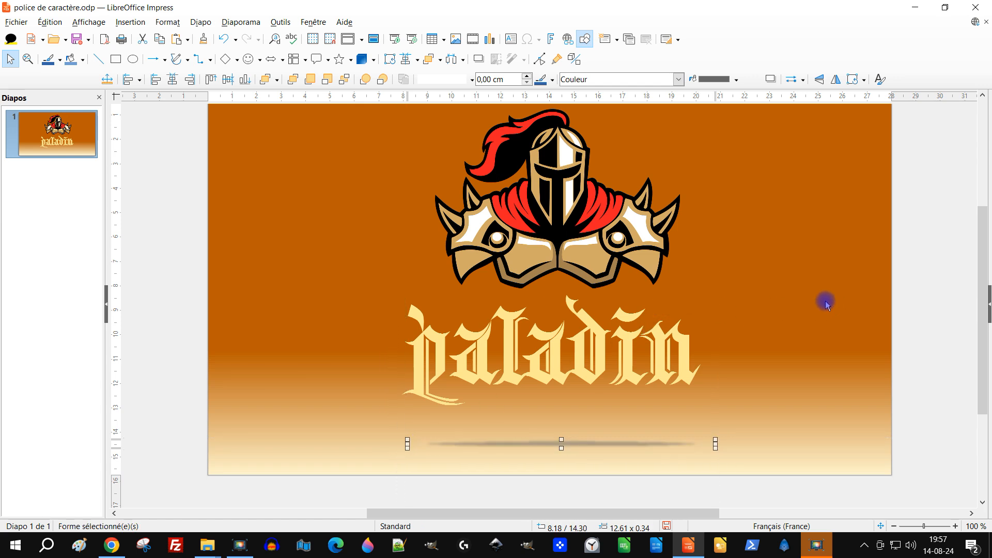
pyautogui.scroll(-1, 810, 309)
pyautogui.scroll(1, 841, 332)
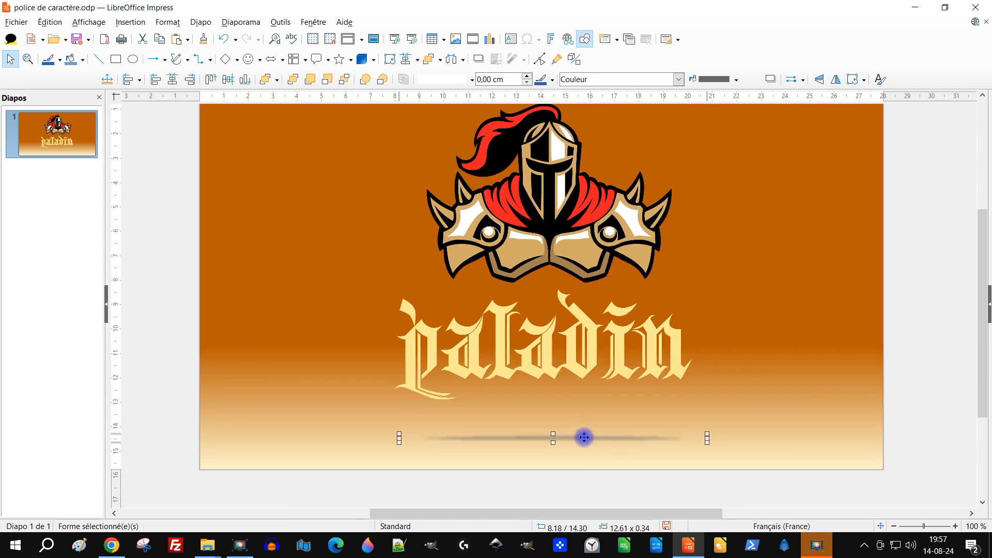
# - Change the ellipse's fill colour to black for a darker shadow
pyautogui.click(736, 80)
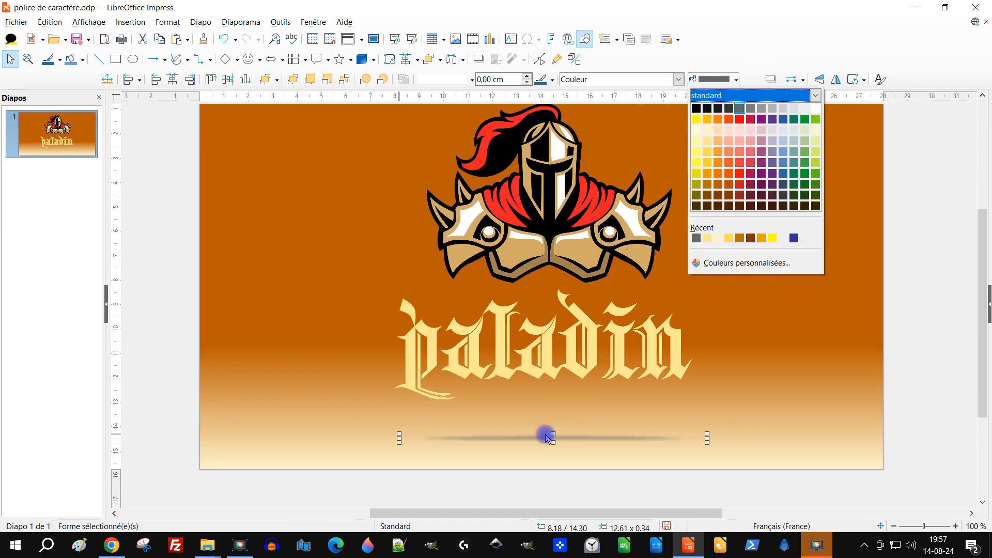
pyautogui.click(696, 109)
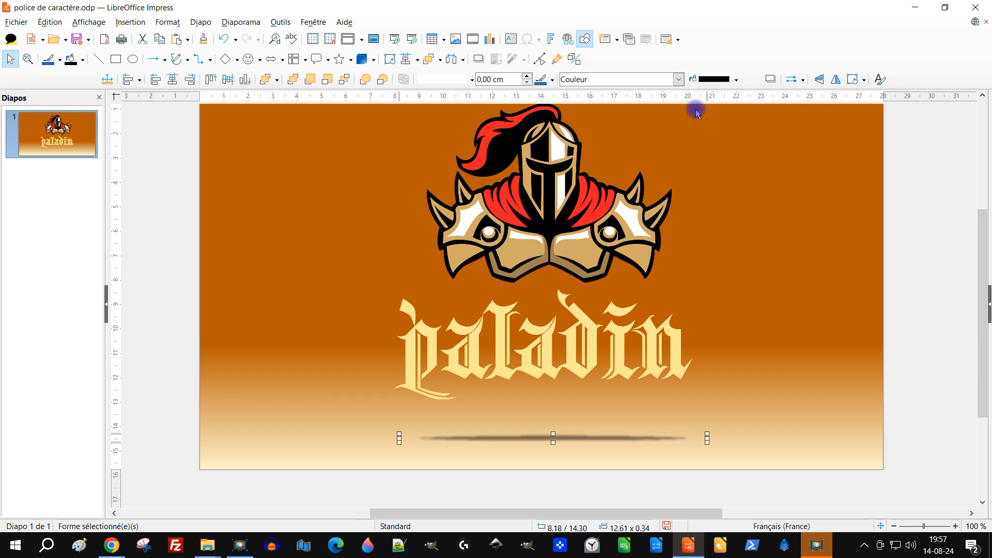
pyautogui.click(905, 314)
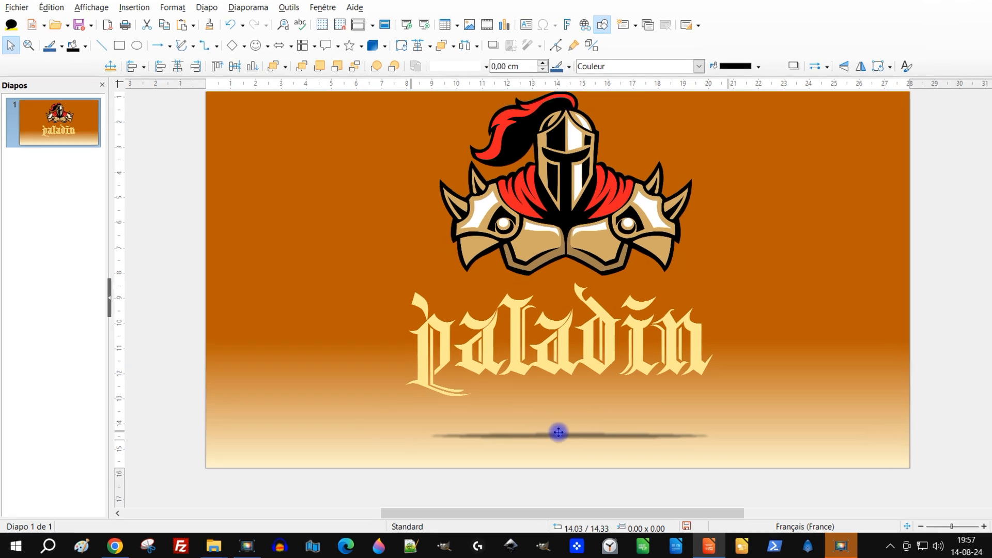
# - Shift the shadow ellipse slightly left to a horizontal position of about 7.98 cm and compare its alignment with the logo group
pyautogui.click(559, 432)
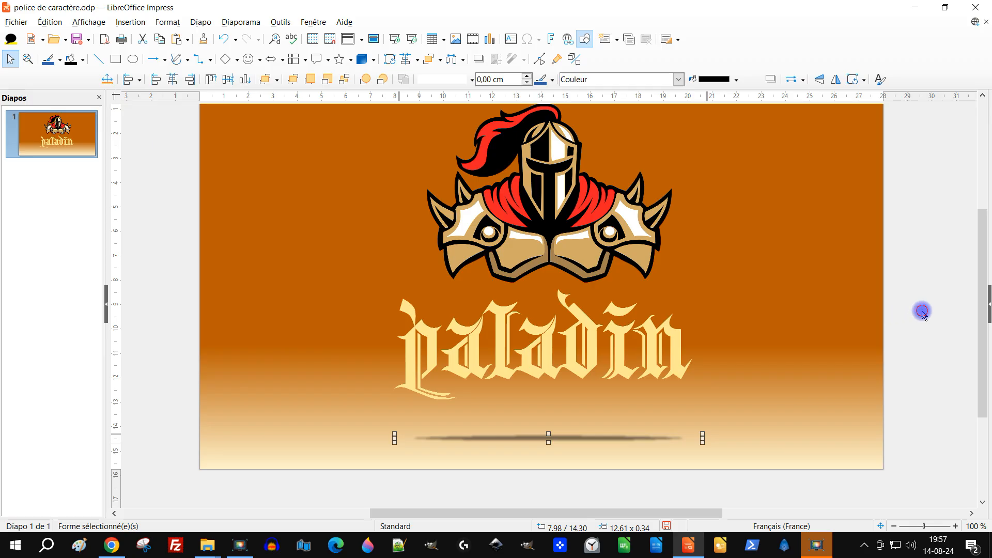
pyautogui.click(922, 312)
pyautogui.click(559, 180)
pyautogui.scroll(2, 646, 231)
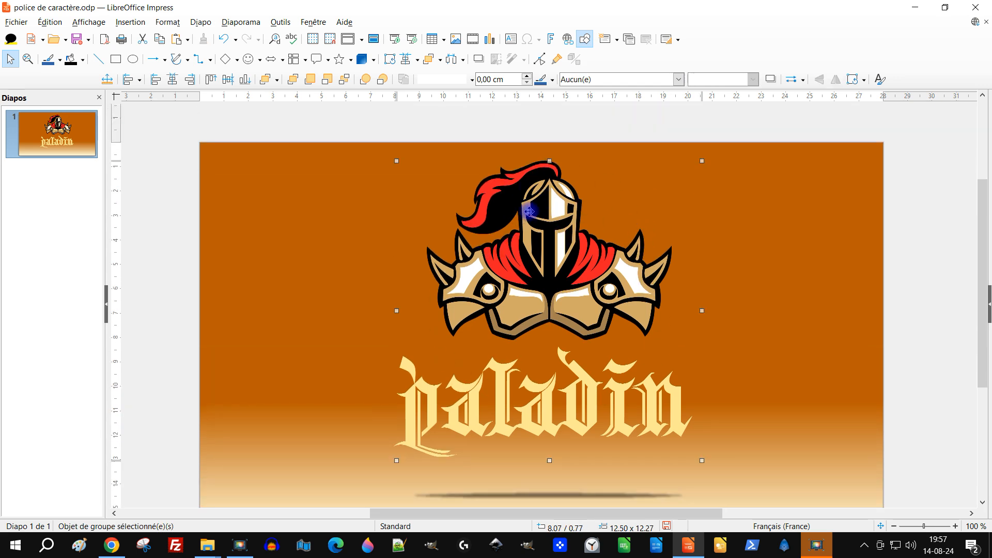
pyautogui.scroll(-3, 609, 434)
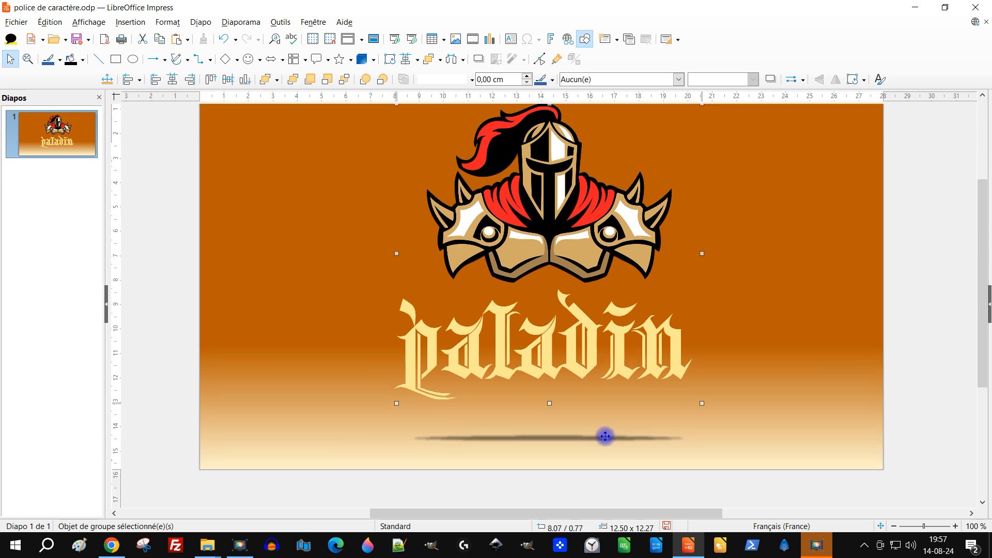
# - Cut the shadow ellipse and paste it inside the knight and "paladin" group so that all parts are grouped together
pyautogui.click(557, 437)
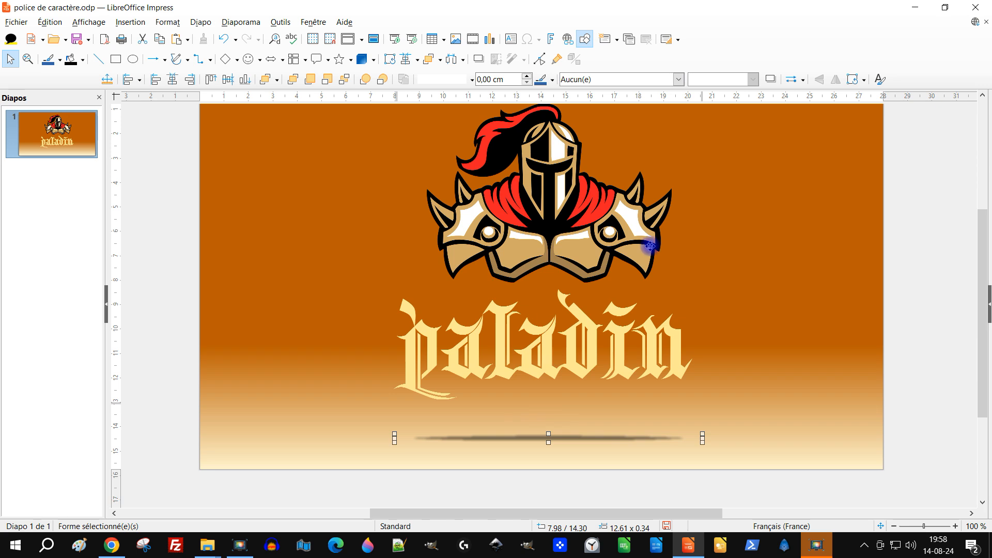
pyautogui.scroll(-1, 671, 258)
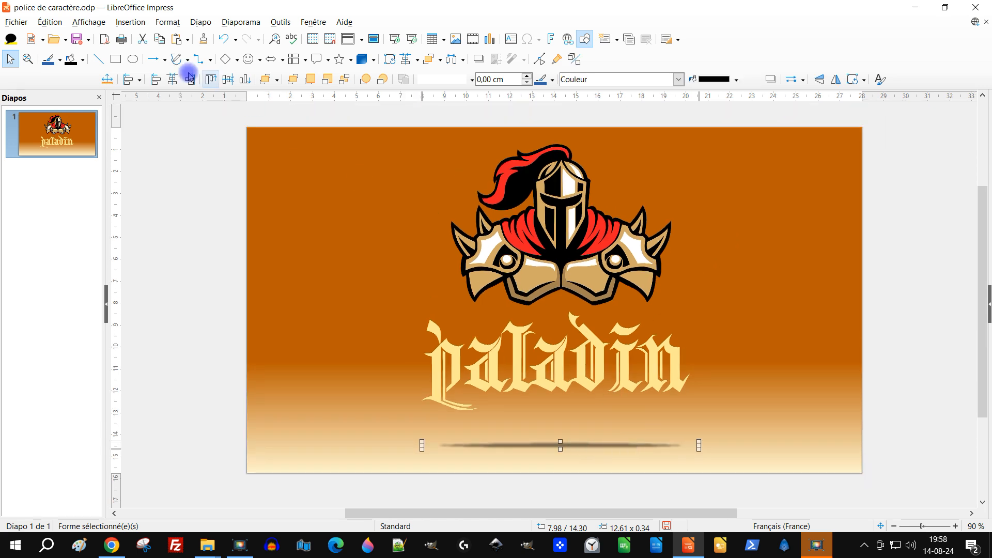
pyautogui.click(143, 40)
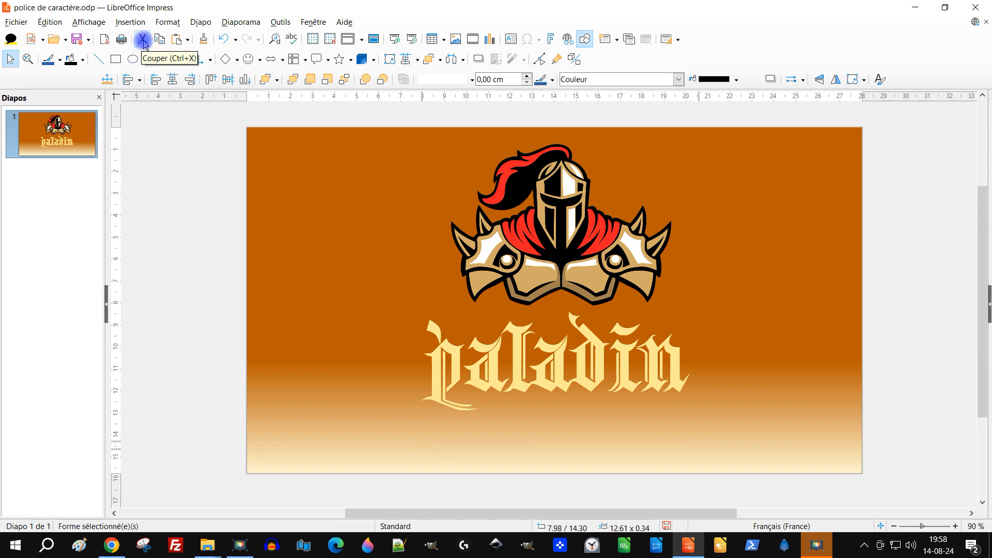
pyautogui.click(558, 212)
pyautogui.rightClick(559, 211)
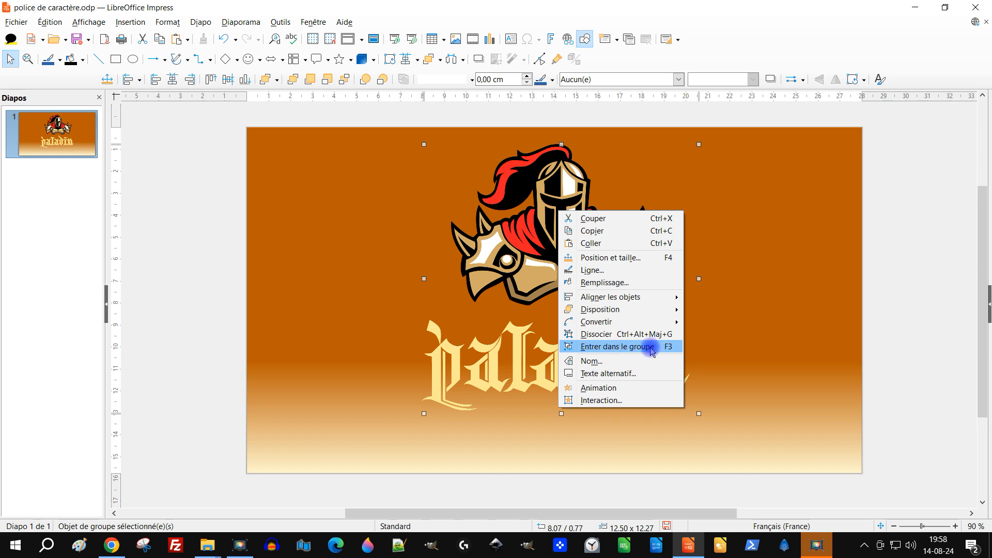
pyautogui.click(631, 347)
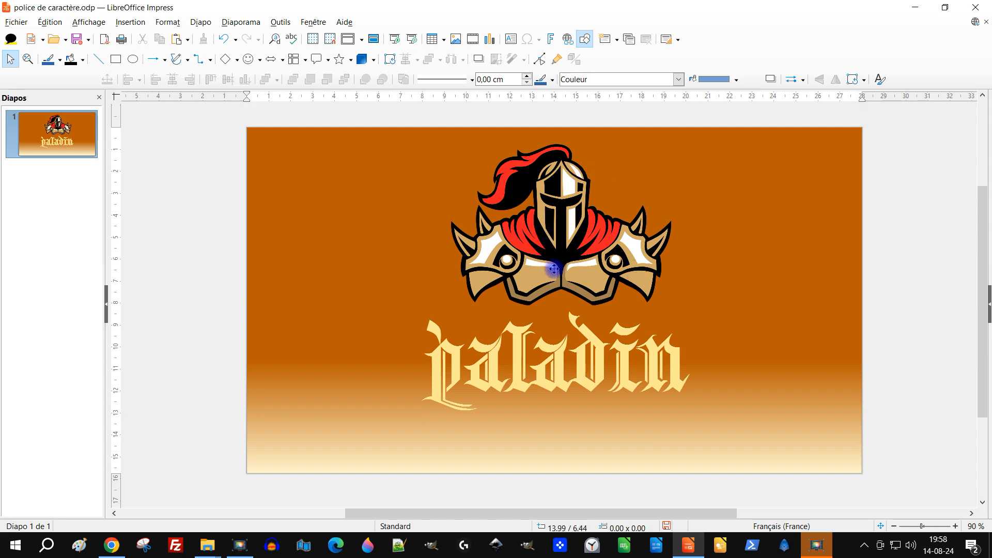
pyautogui.click(172, 38)
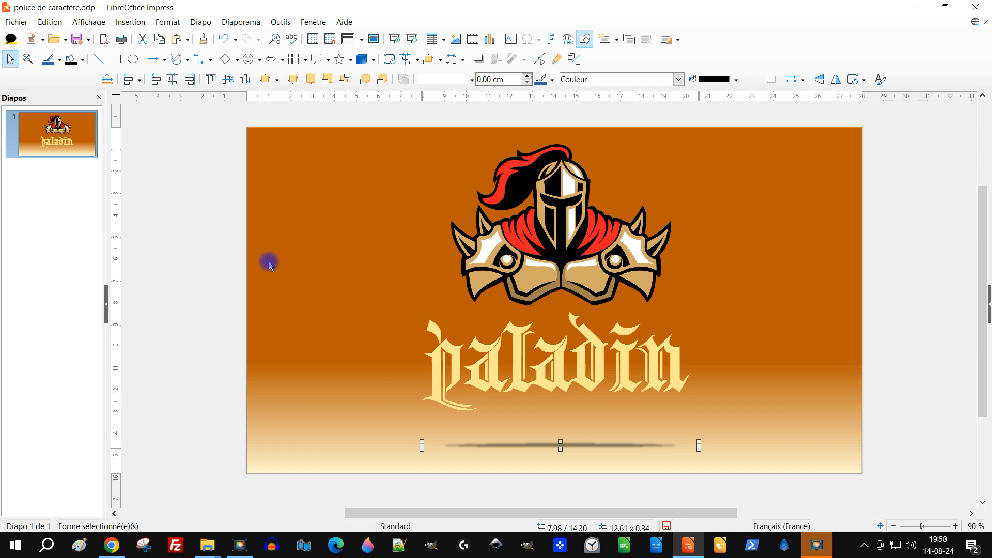
pyautogui.hotkey('ctrl', 'a')
pyautogui.hotkey('ctrl', 'shift', 'g')
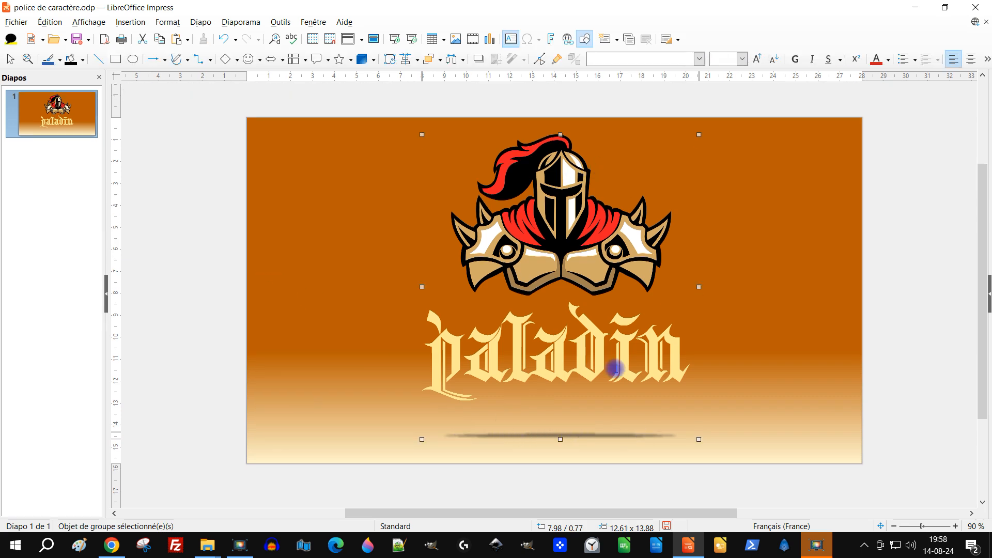
# - Check that the knight, the text and the shadow belong to one group by selecting it from the knight and from the ellipse
pyautogui.click(889, 248)
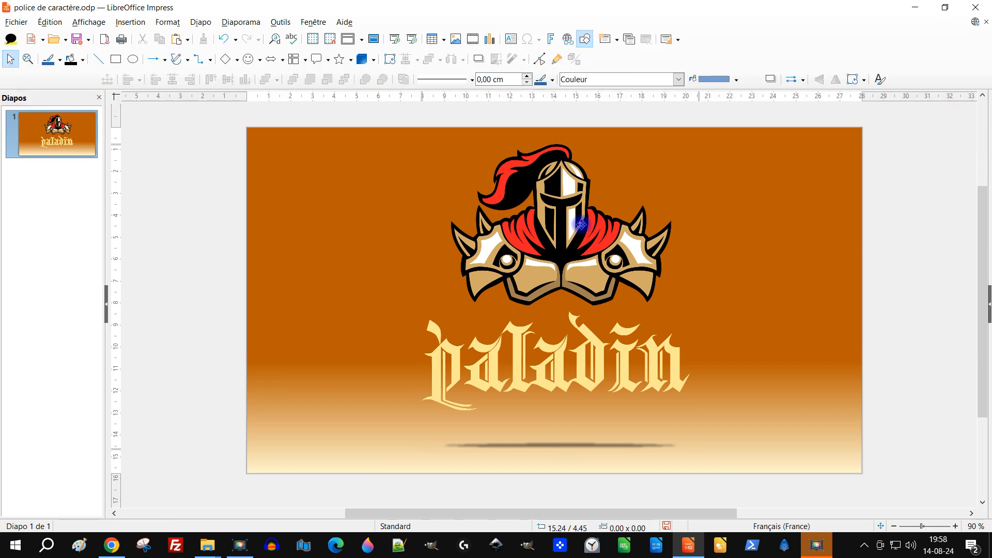
pyautogui.click(580, 186)
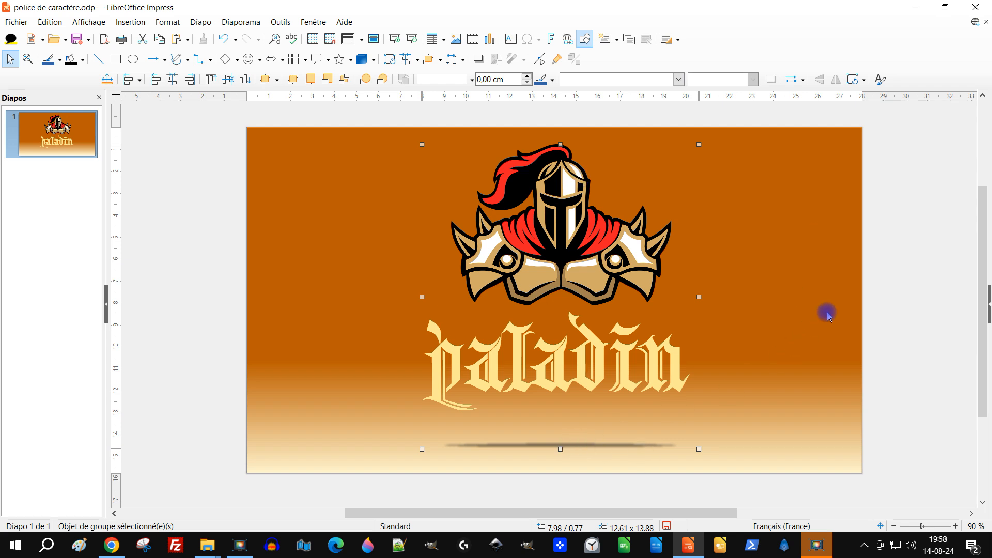
pyautogui.click(909, 273)
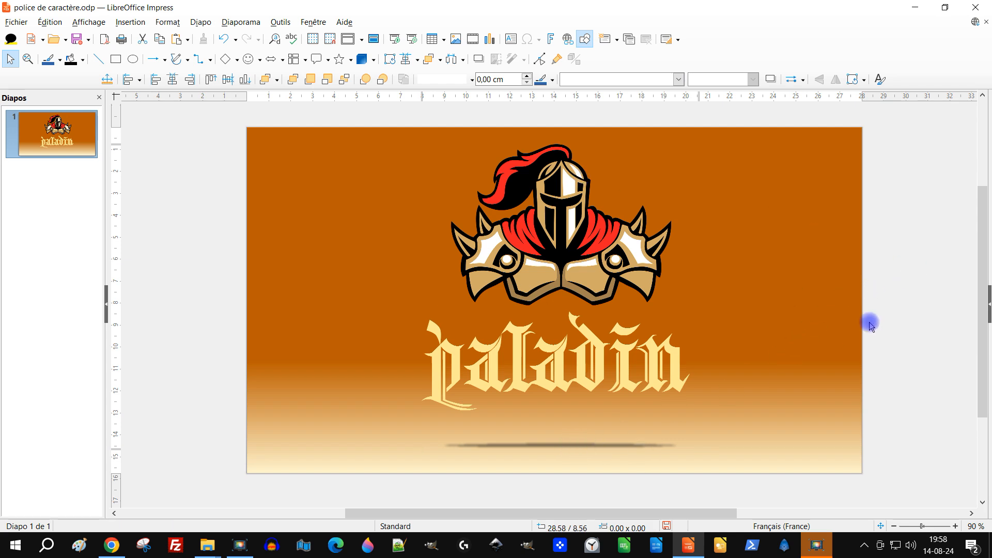
pyautogui.click(550, 445)
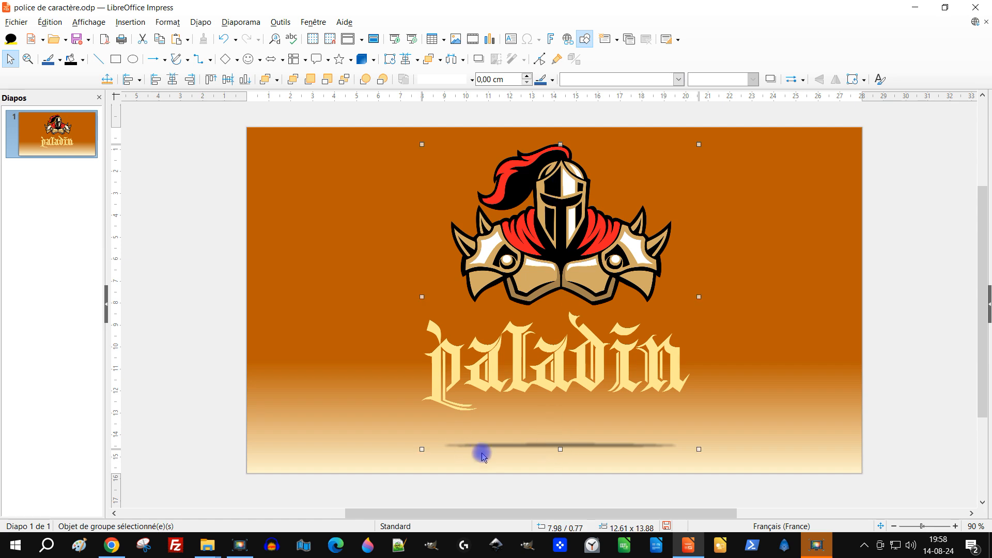
# - Add an Arrivée entrance animation to the knight and "paladin" group, with the direction À partir de la droite
pyautogui.click(988, 305)
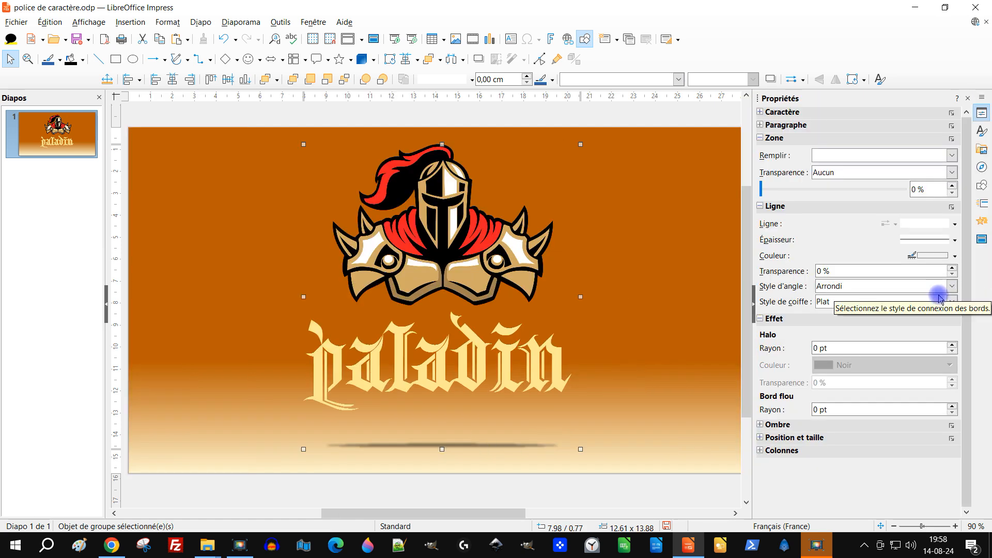
pyautogui.click(753, 305)
pyautogui.click(986, 307)
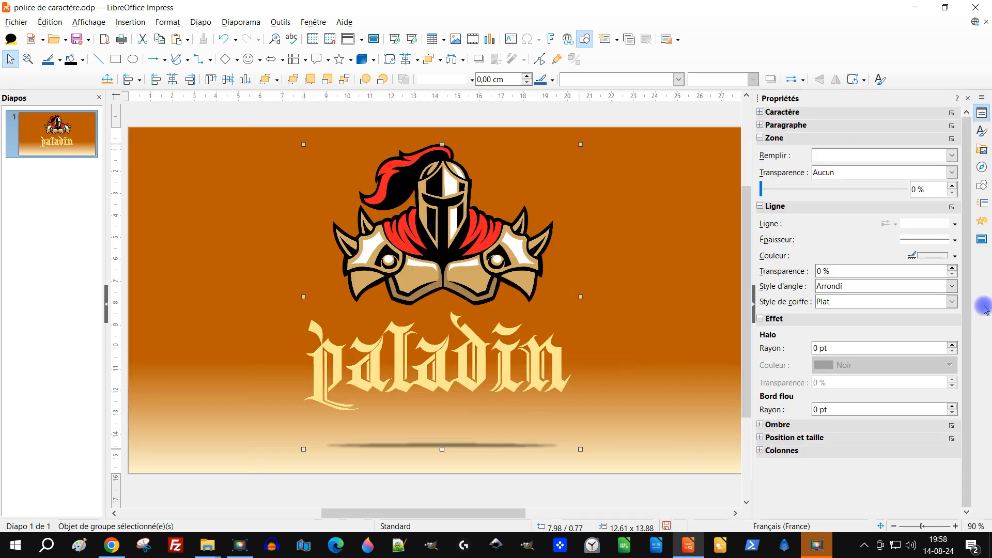
pyautogui.click(982, 221)
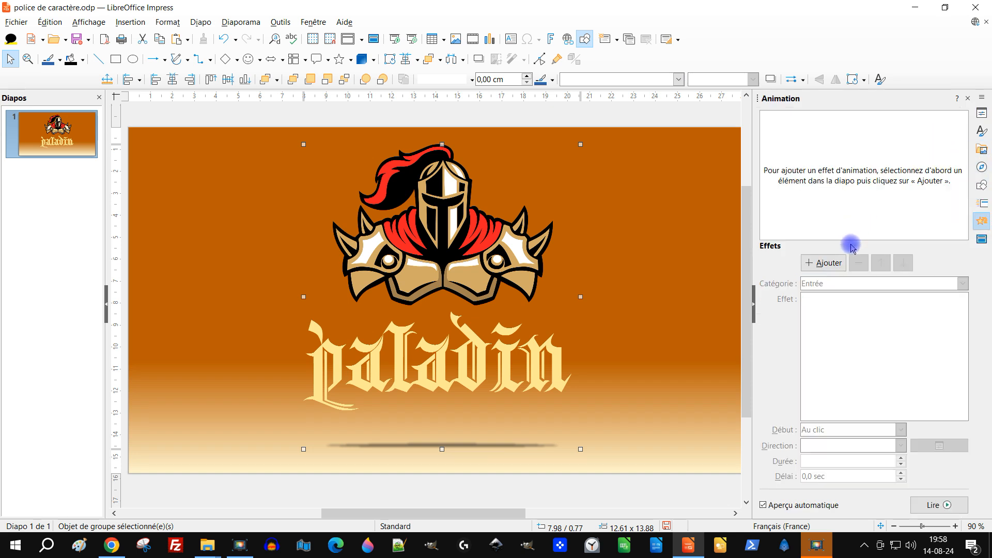
pyautogui.click(824, 262)
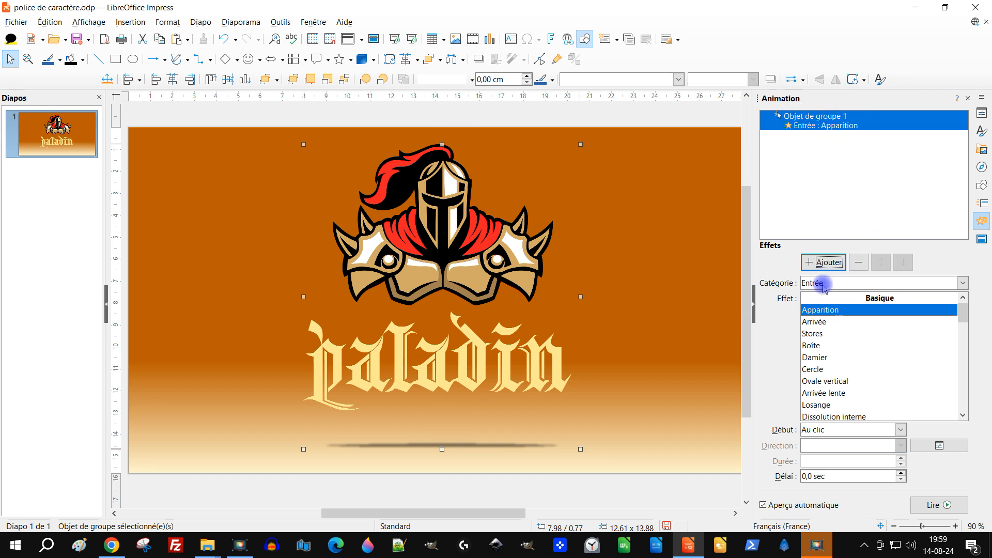
pyautogui.click(836, 322)
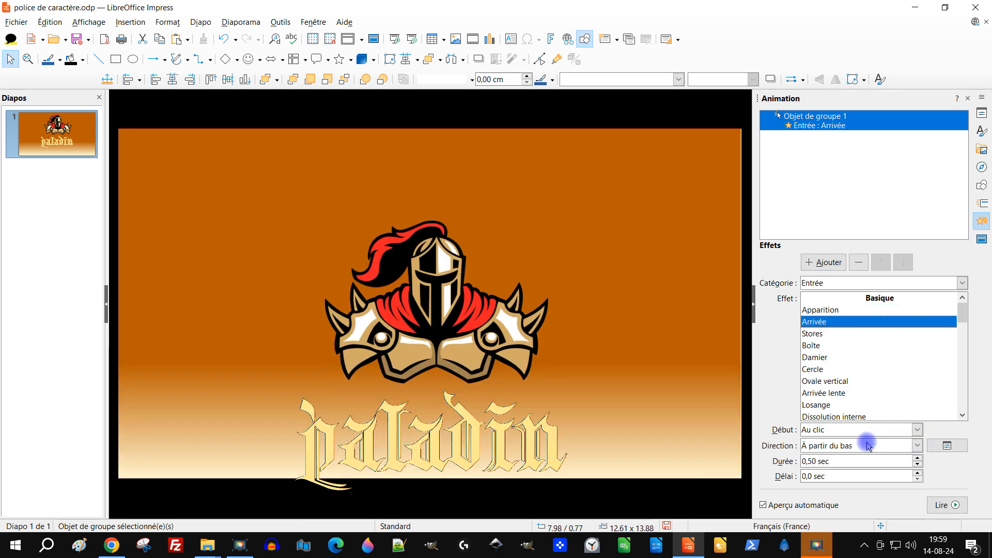
pyautogui.click(869, 446)
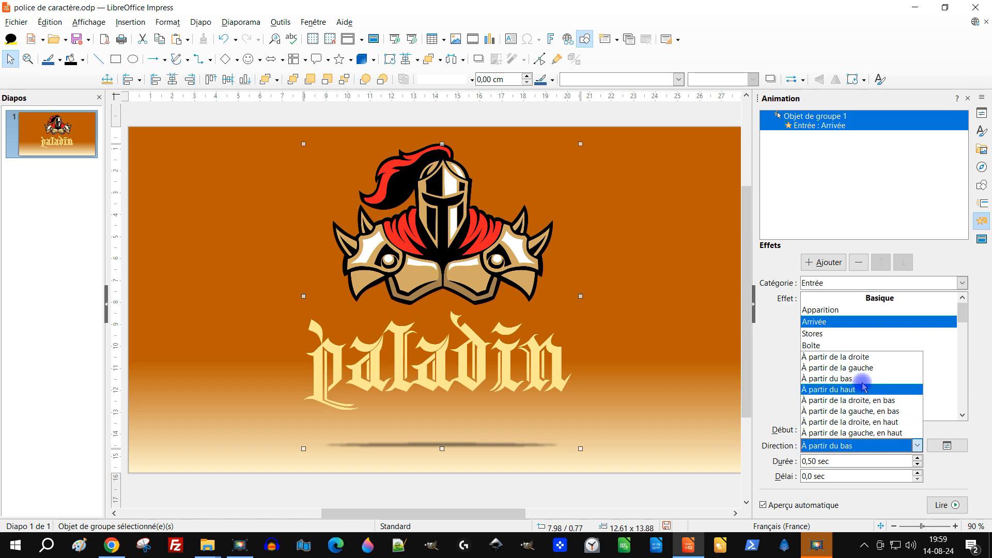
pyautogui.click(868, 357)
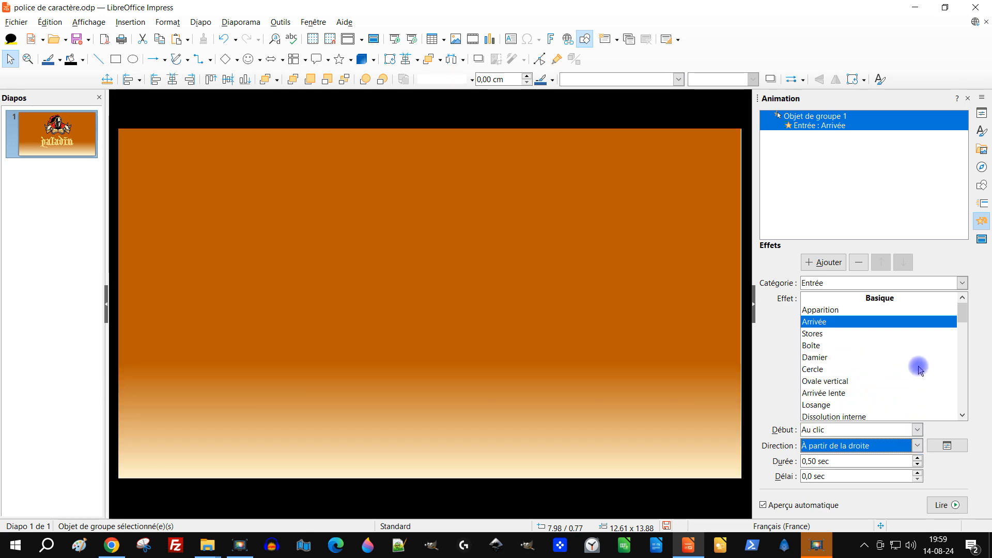
# - Enable Fin ralentie for the group's entrance effect and set its duration to 2.50 seconds
pyautogui.click(948, 447)
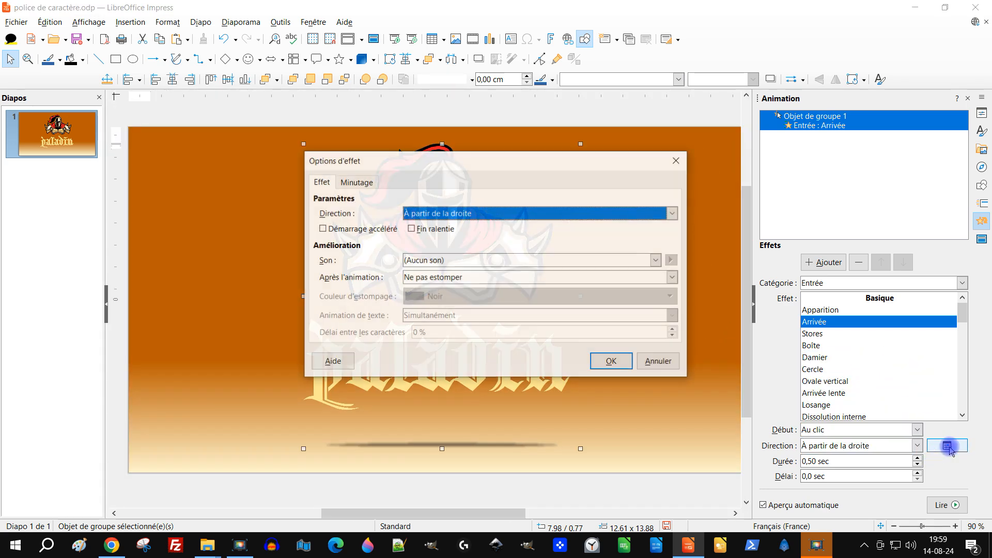
pyautogui.click(437, 232)
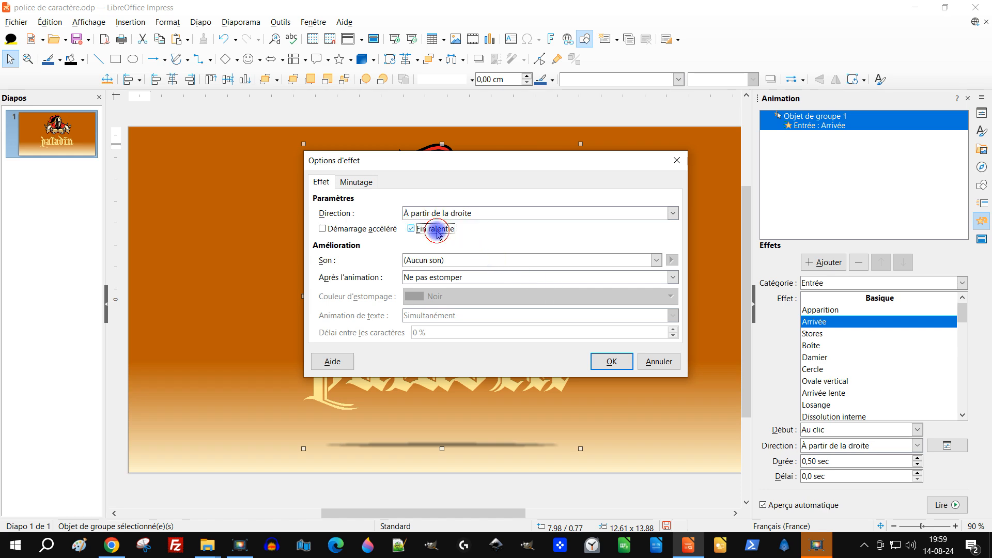
pyautogui.click(678, 163)
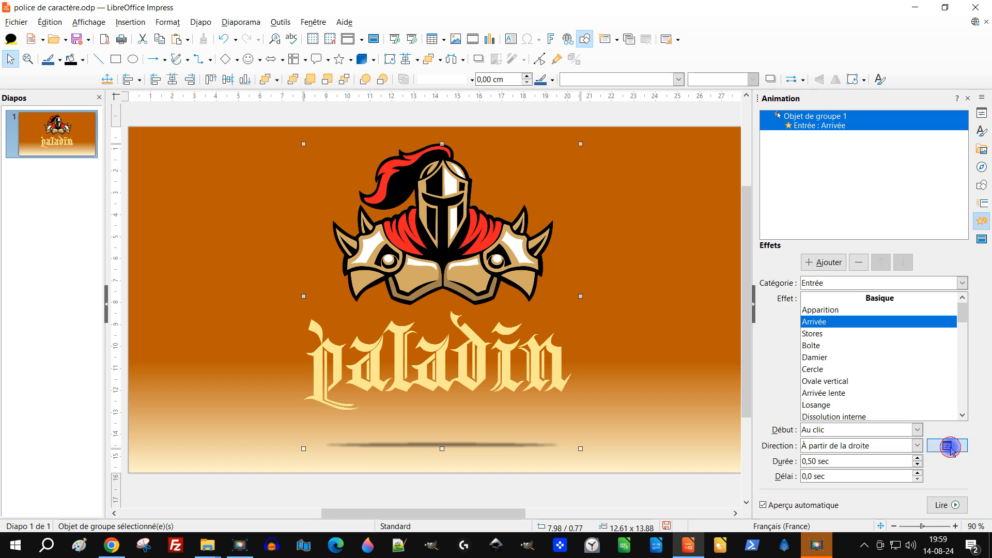
pyautogui.click(950, 446)
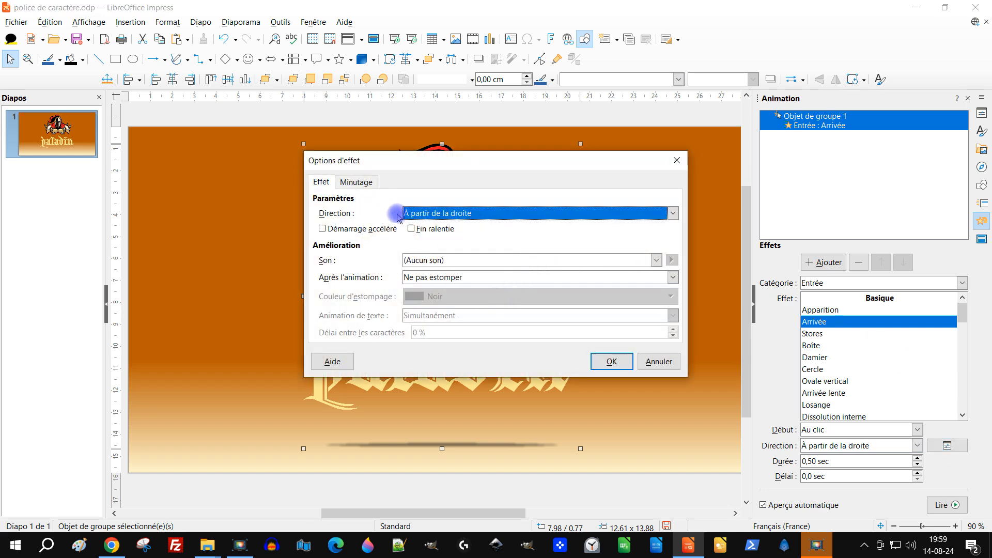
pyautogui.click(429, 229)
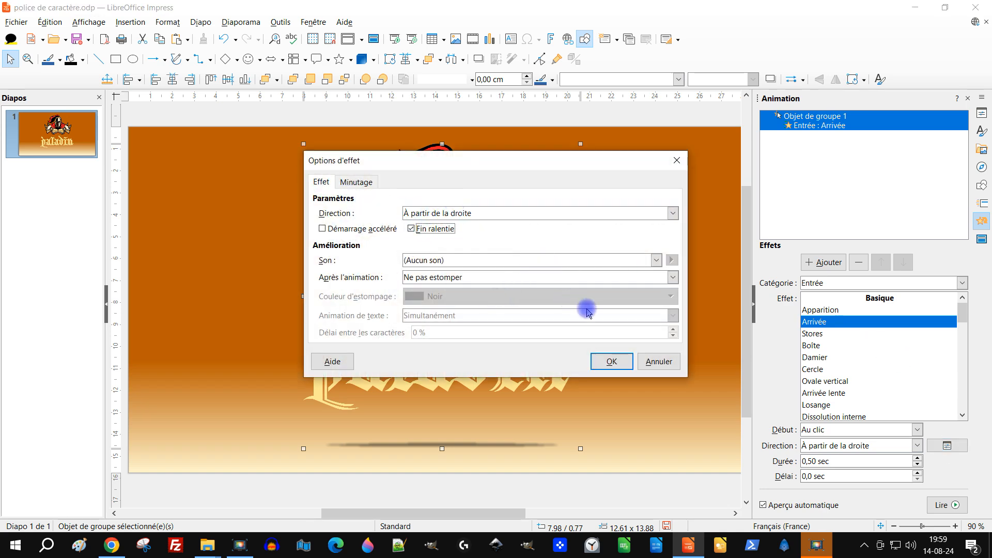
pyautogui.click(612, 361)
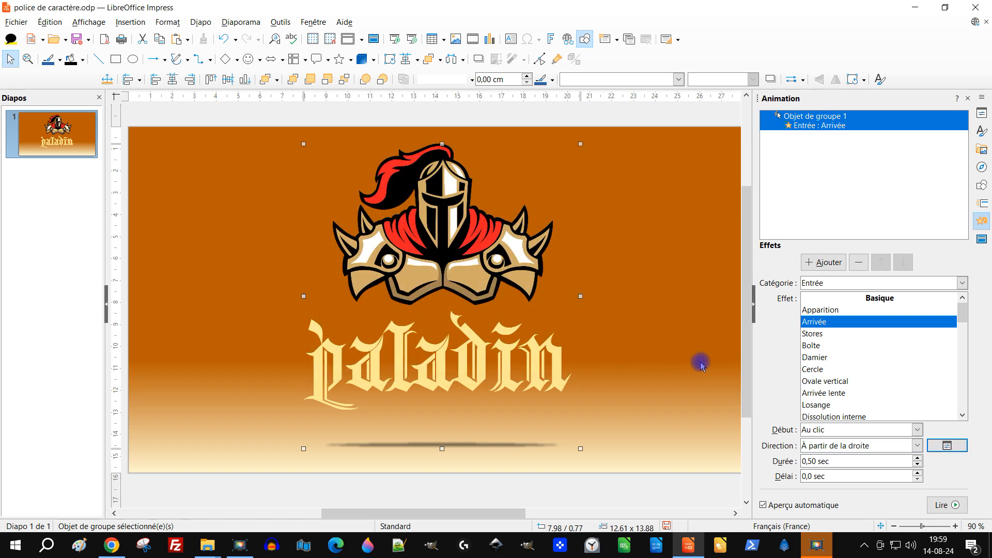
pyautogui.click(920, 458)
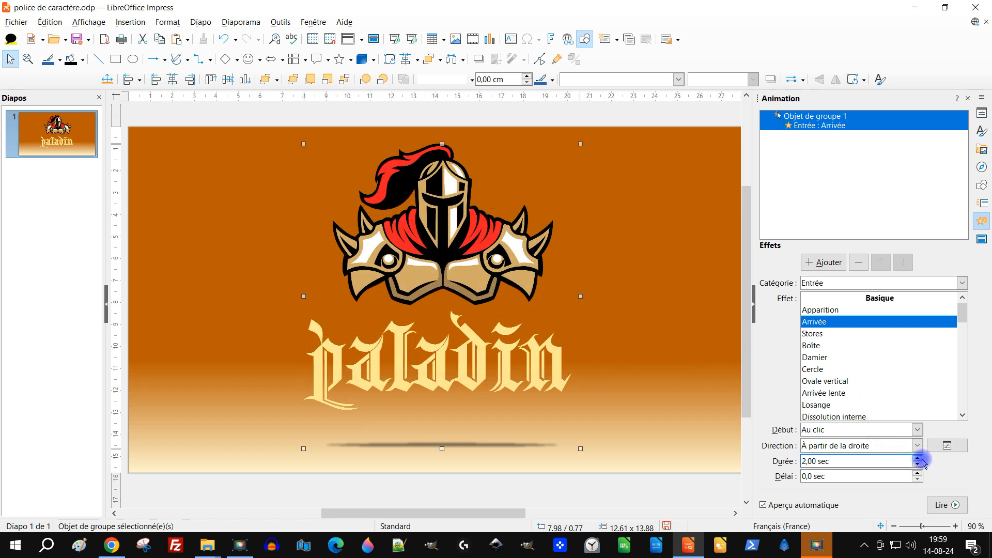
pyautogui.click(919, 458)
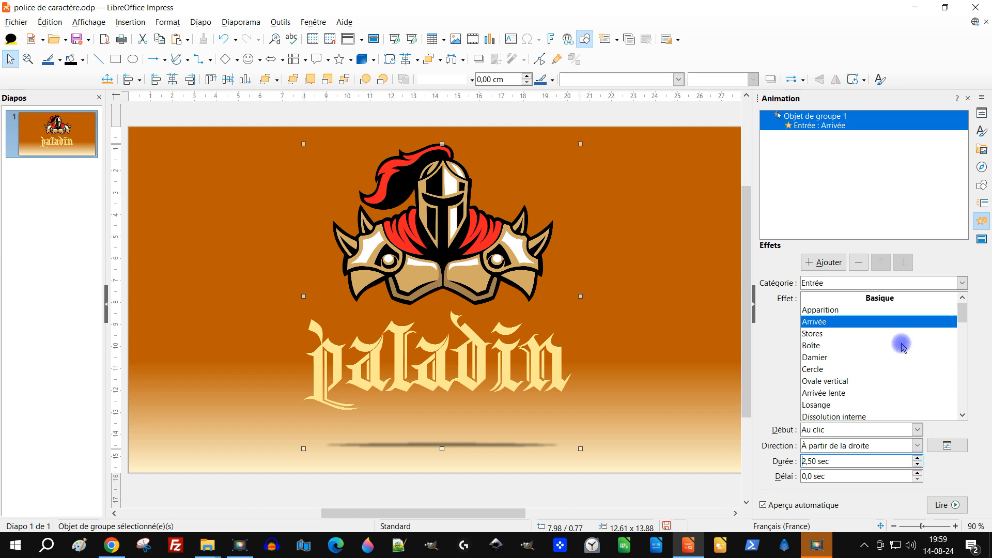
# - Add a second animation to the group: a Sortie exit effect with the direction À gauche and a duration of 2.50 seconds
pyautogui.click(830, 264)
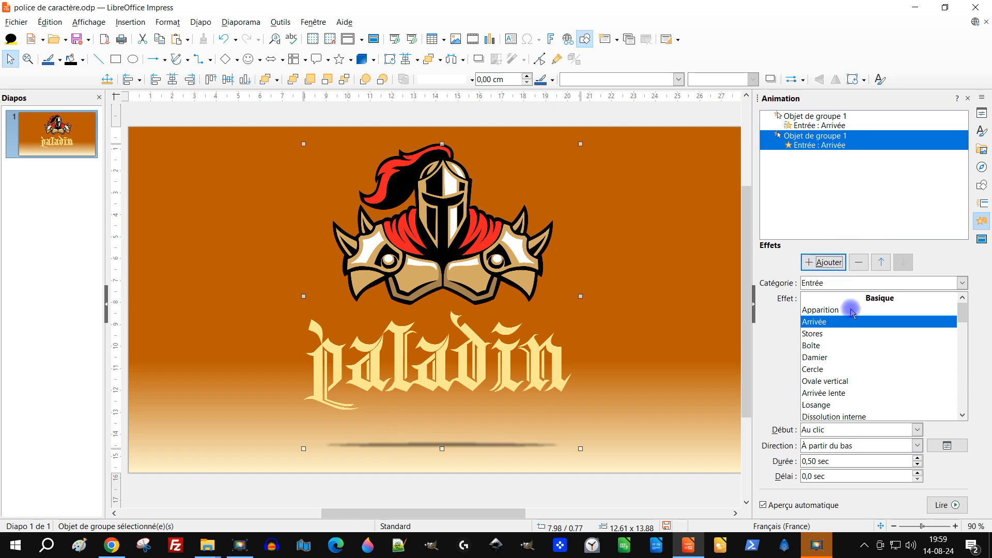
pyautogui.click(840, 285)
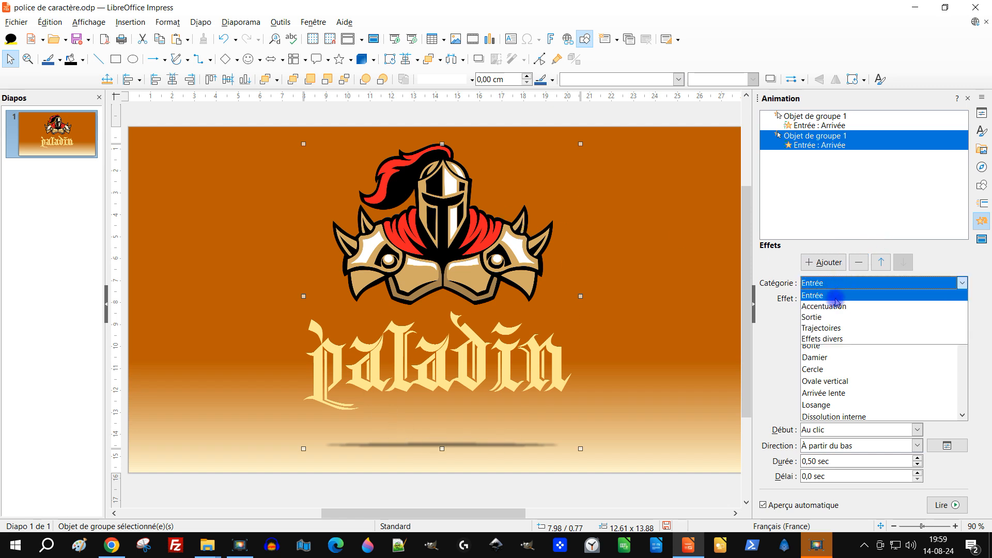
pyautogui.click(835, 317)
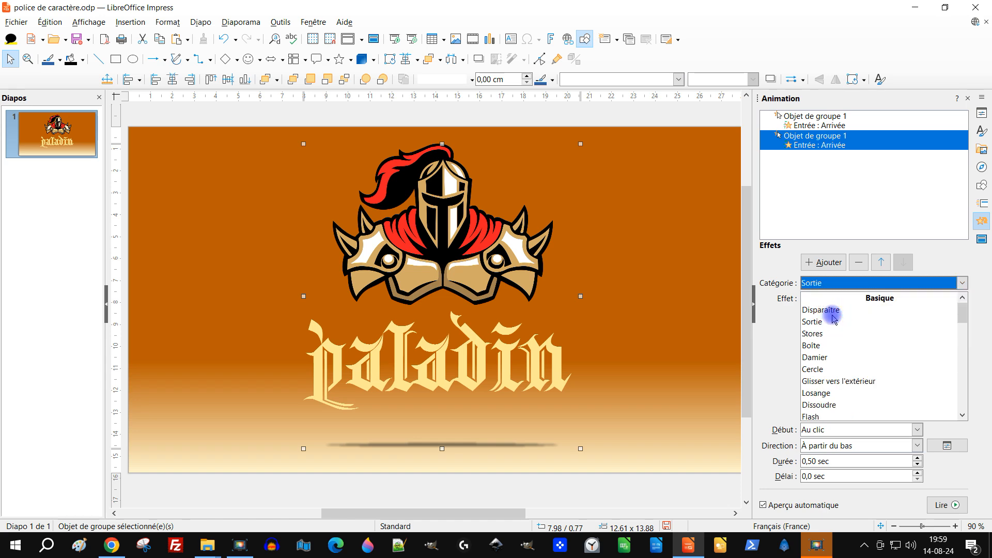
pyautogui.click(827, 323)
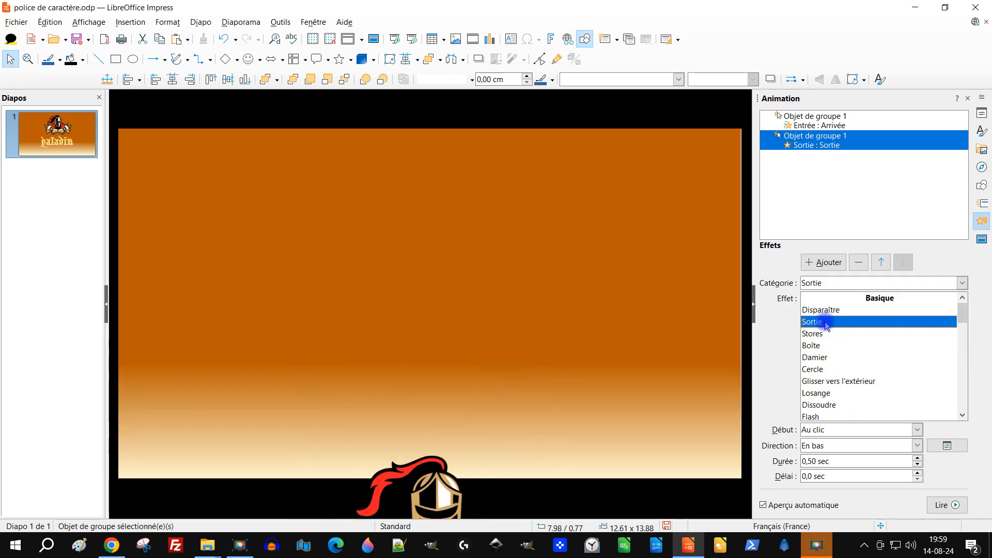
pyautogui.click(842, 448)
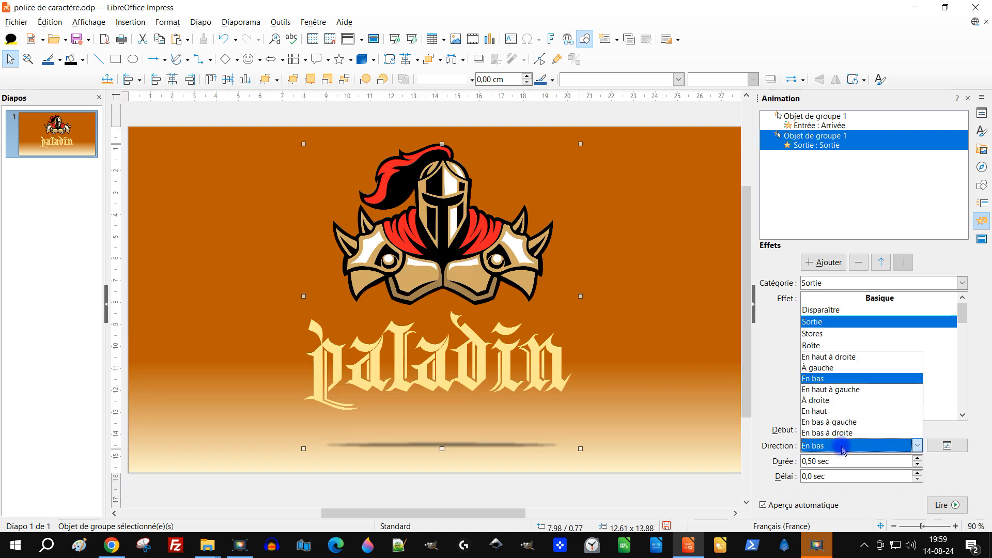
pyautogui.click(853, 378)
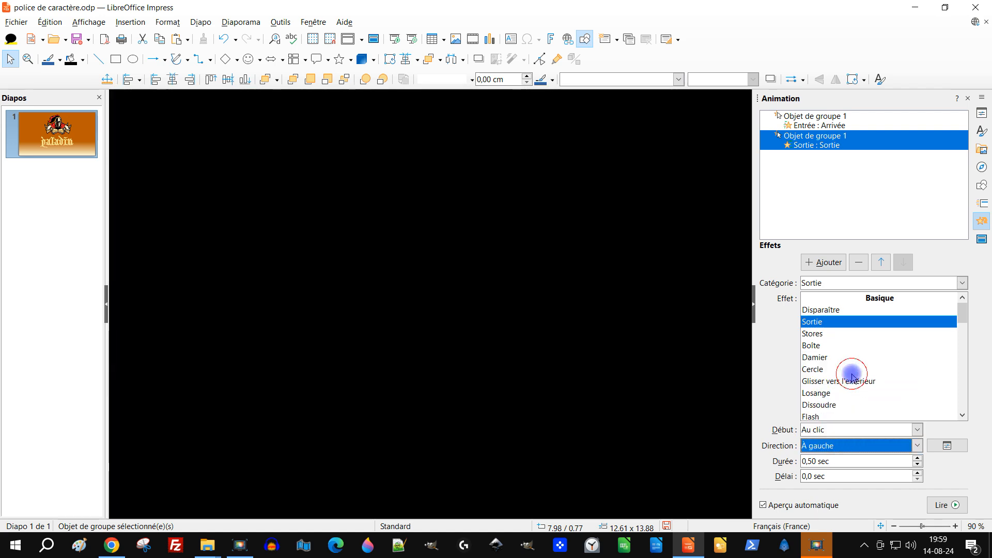
pyautogui.click(919, 458)
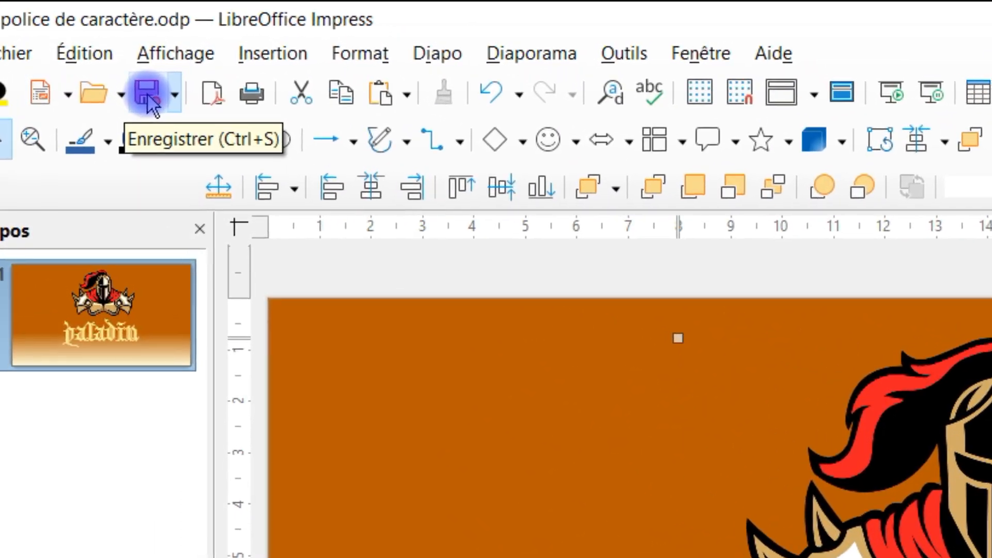
# - Save the presentation and play the slideshow from the first slide to check the group's entrance and exit
pyautogui.click(148, 95)
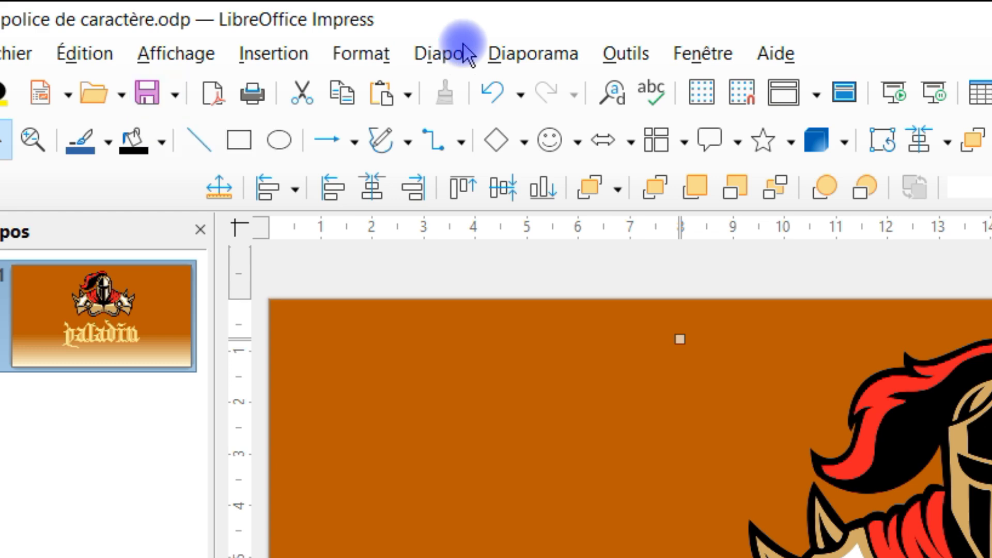
pyautogui.click(561, 55)
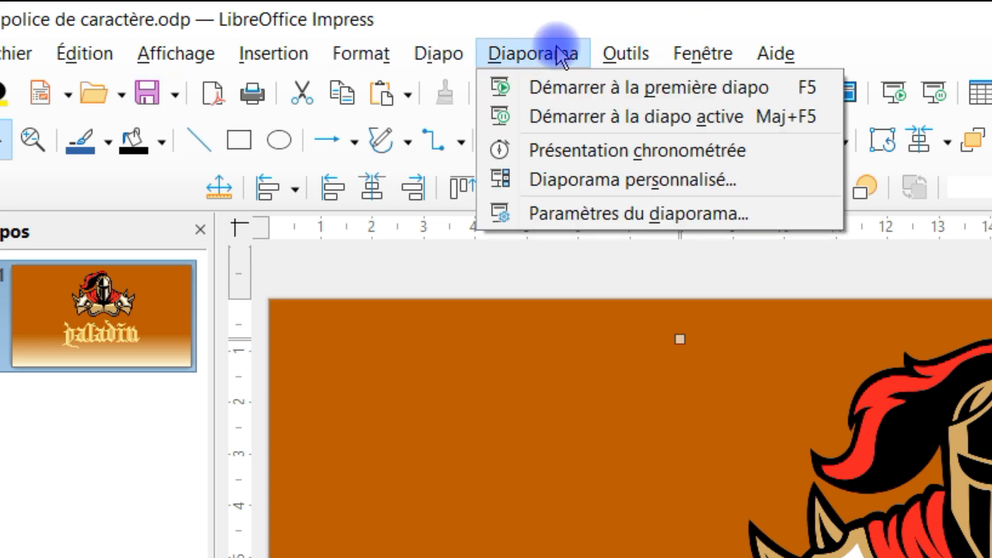
pyautogui.click(552, 97)
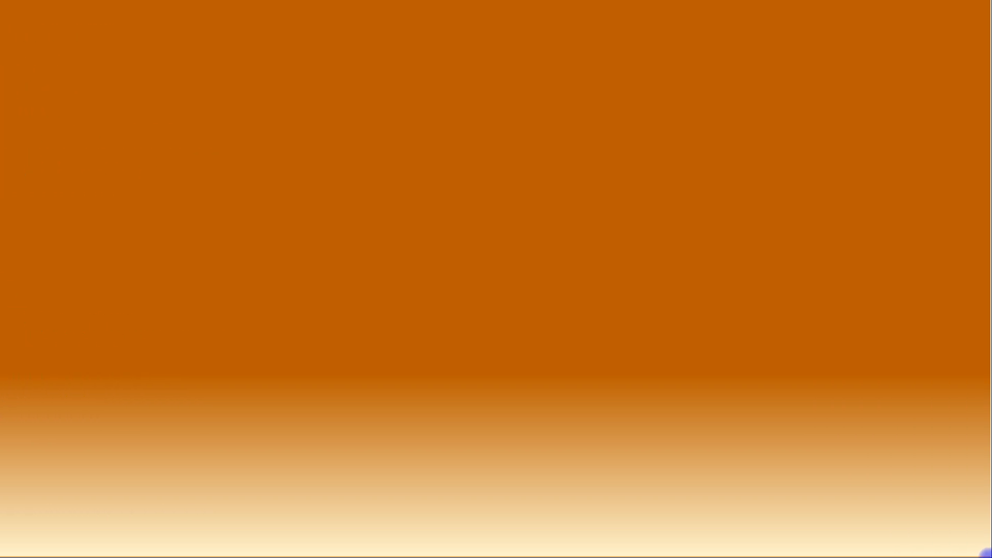
pyautogui.press('Escape')
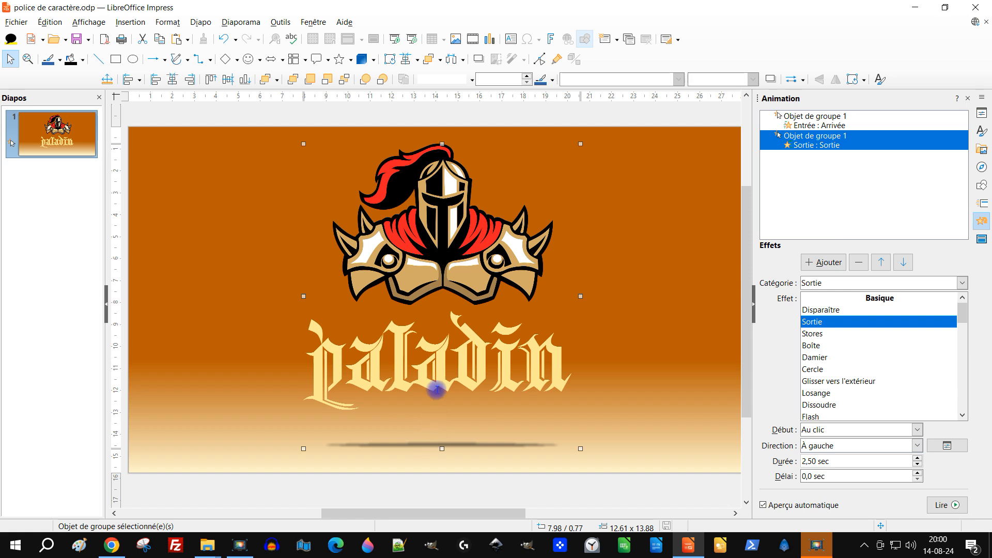
# - Enter the group and set the shadow ellipse's fill transparency to 74%
pyautogui.rightClick(434, 264)
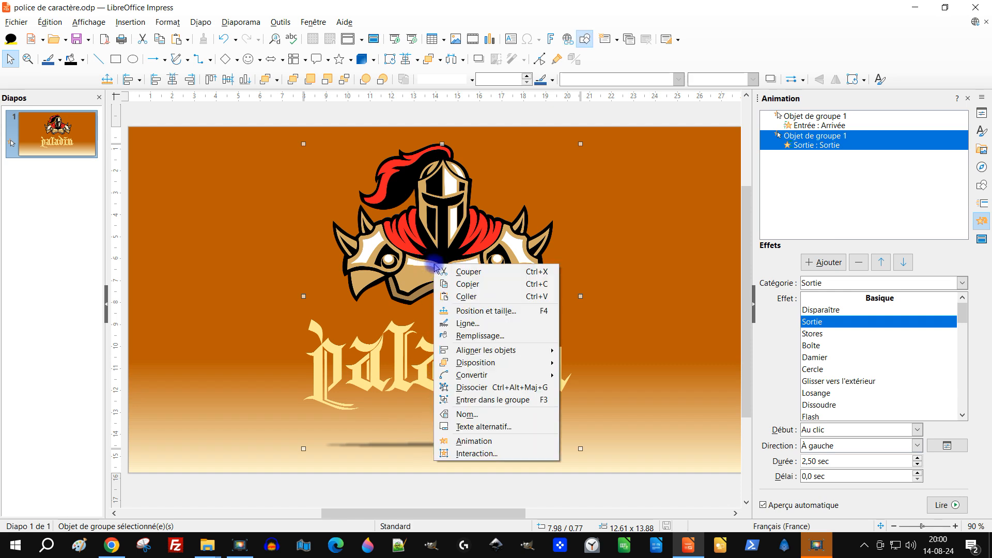
pyautogui.click(493, 401)
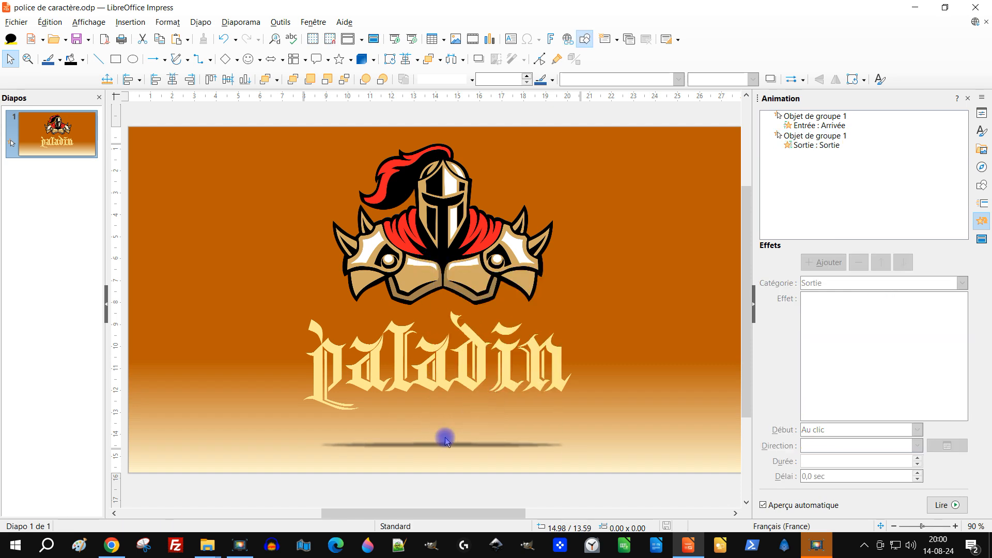
pyautogui.click(444, 444)
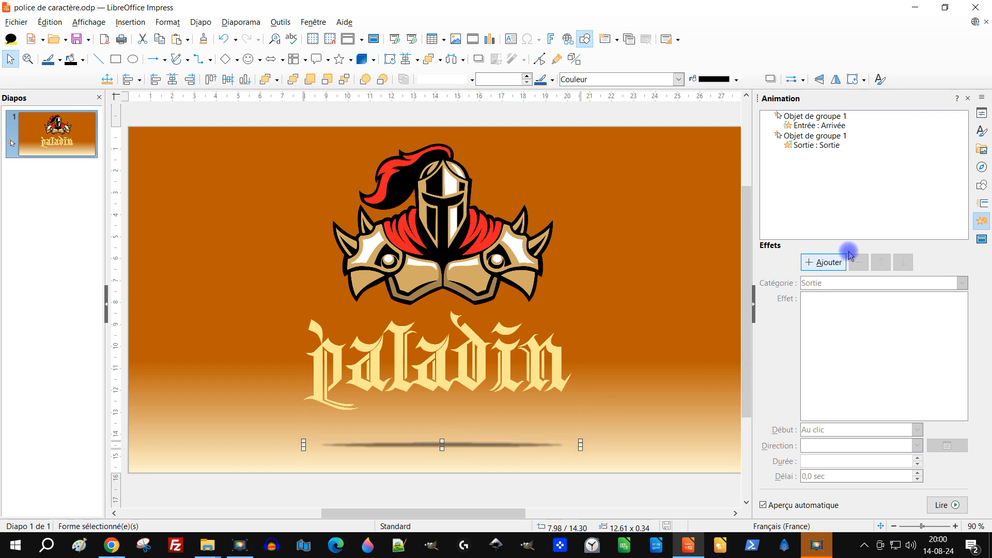
pyautogui.rightClick(453, 444)
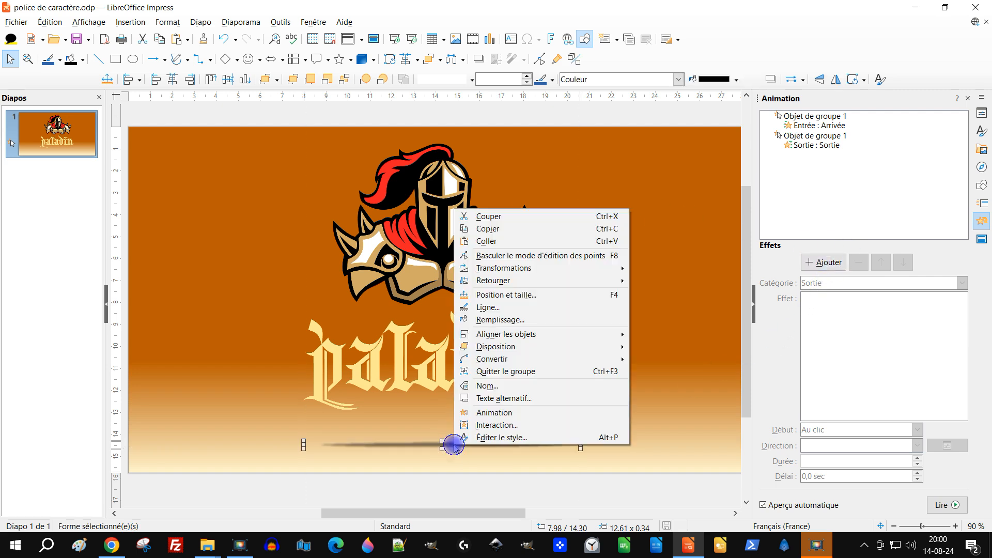
pyautogui.click(534, 319)
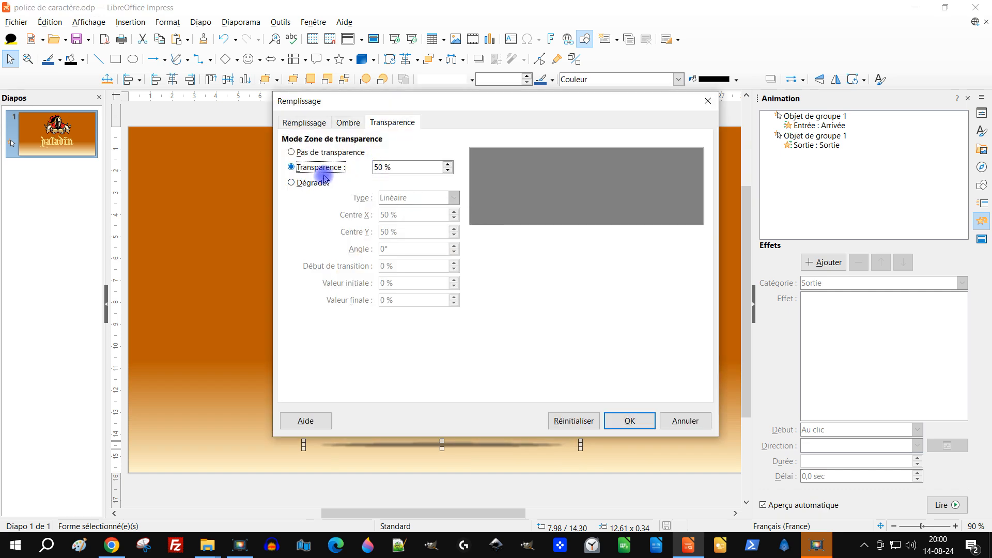
pyautogui.click(448, 168)
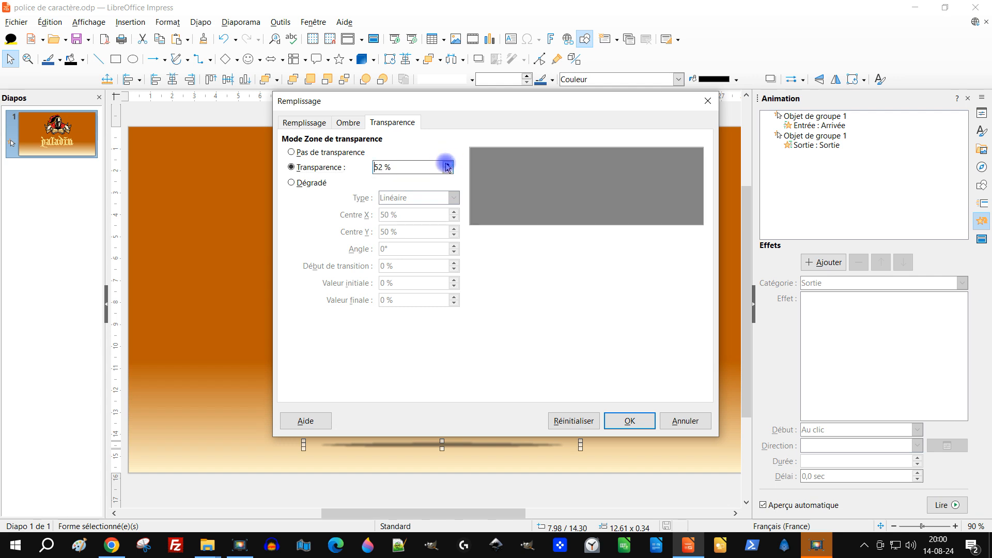
pyautogui.moveTo(447, 167); pyautogui.dragTo(448, 168)
pyautogui.click(344, 167)
pyautogui.click(447, 166)
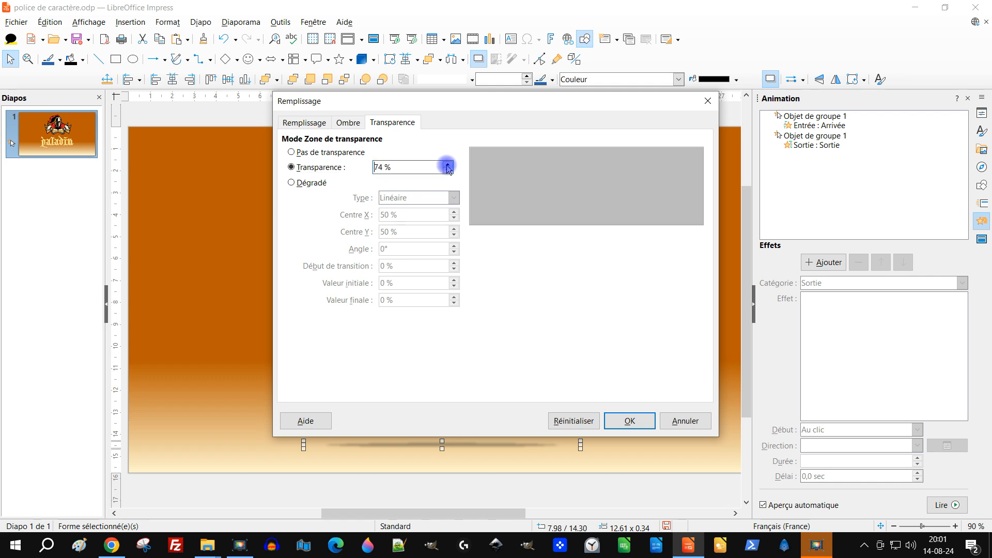
# - Choose black as the shadow ellipse's fill colour and apply the fill settings
pyautogui.click(305, 126)
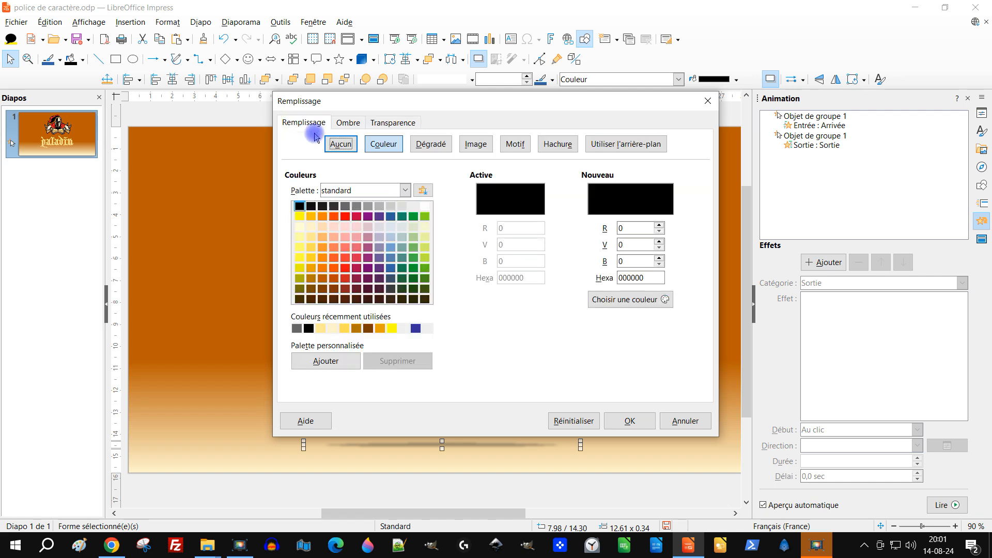
pyautogui.click(301, 207)
pyautogui.click(628, 421)
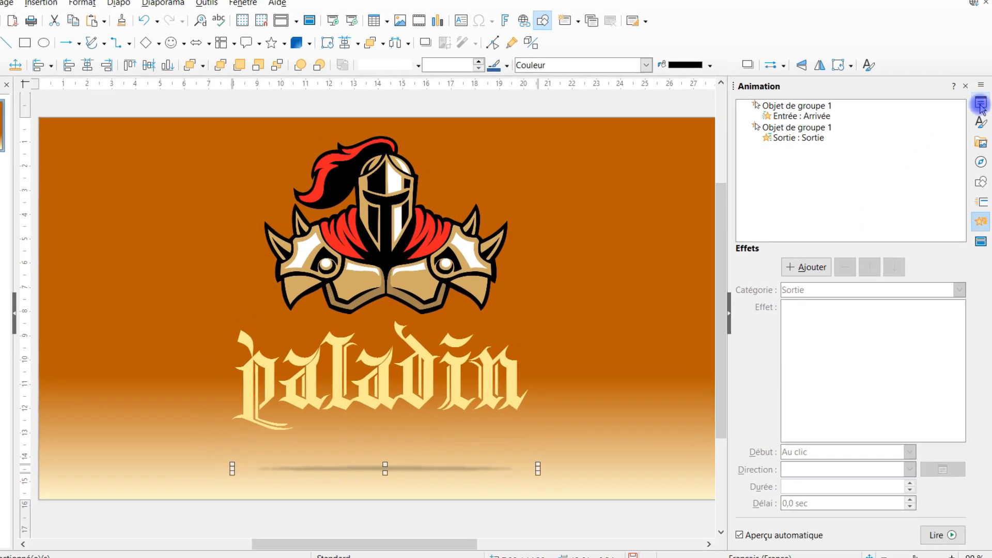
# - Set the shadow ellipse's soft edge radius to 1 pt and leave the group with nothing selected
pyautogui.click(981, 113)
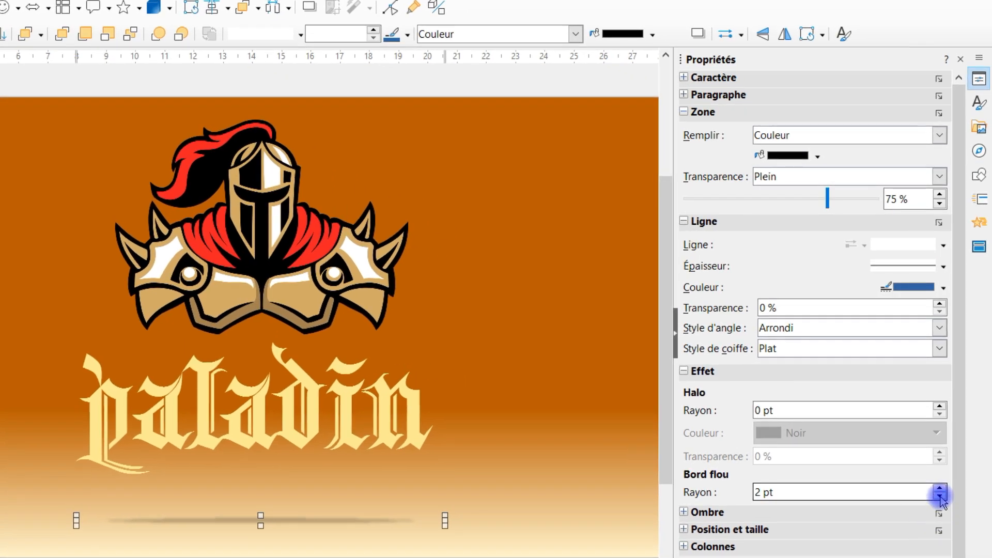
pyautogui.click(945, 465)
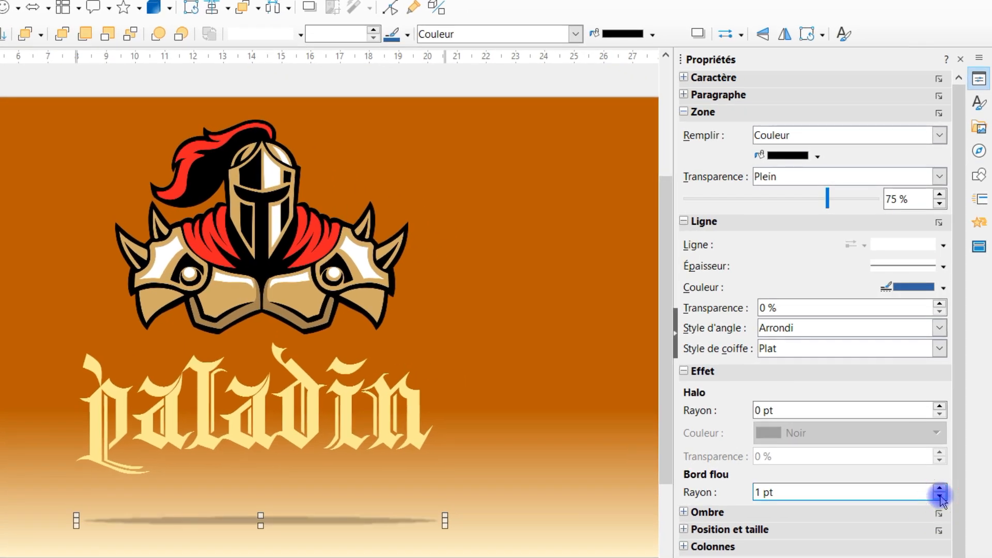
pyautogui.click(940, 497)
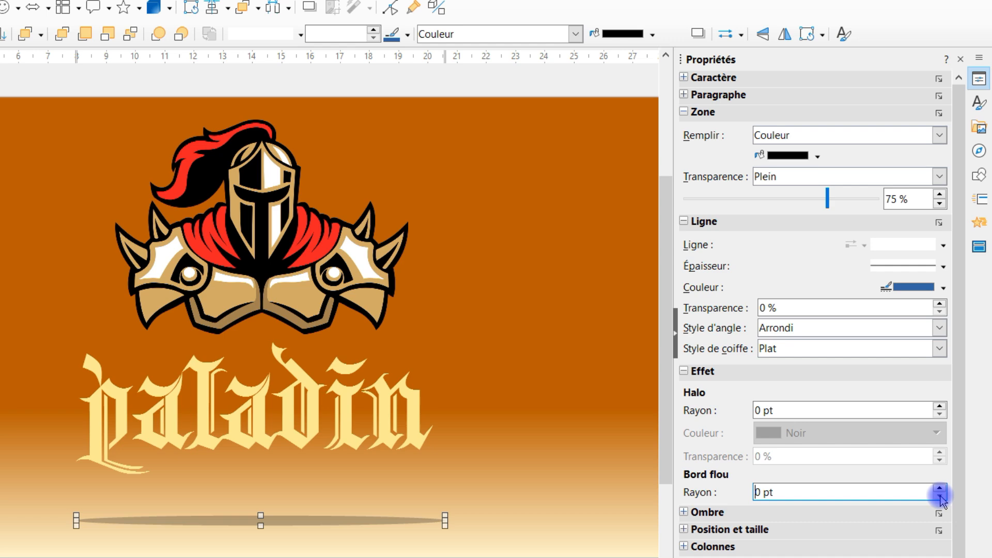
pyautogui.click(940, 488)
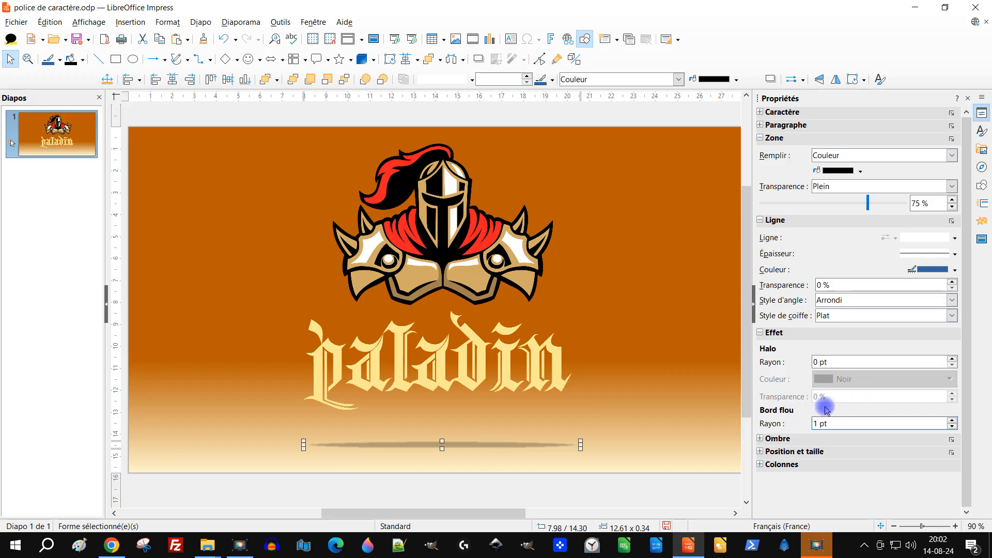
pyautogui.doubleClick(674, 246)
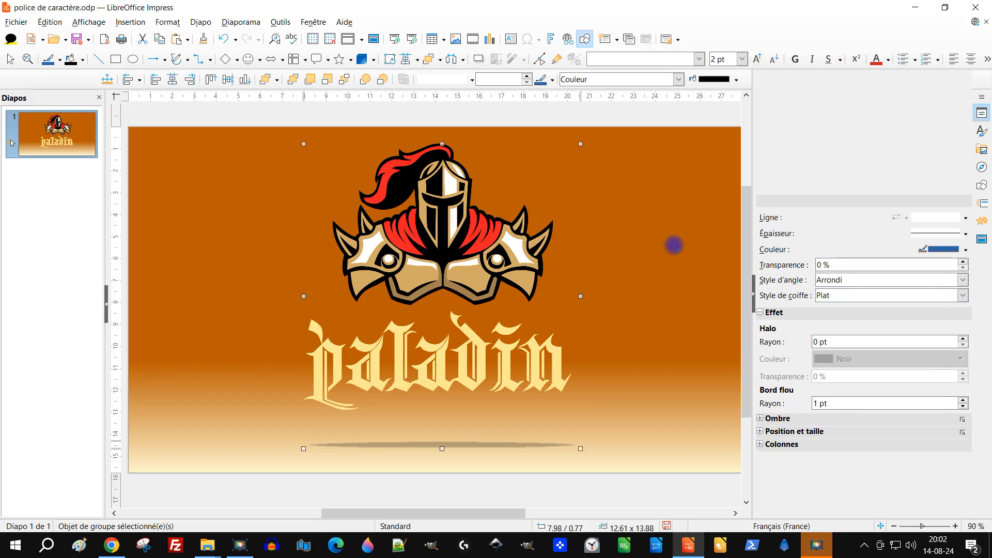
pyautogui.click(689, 252)
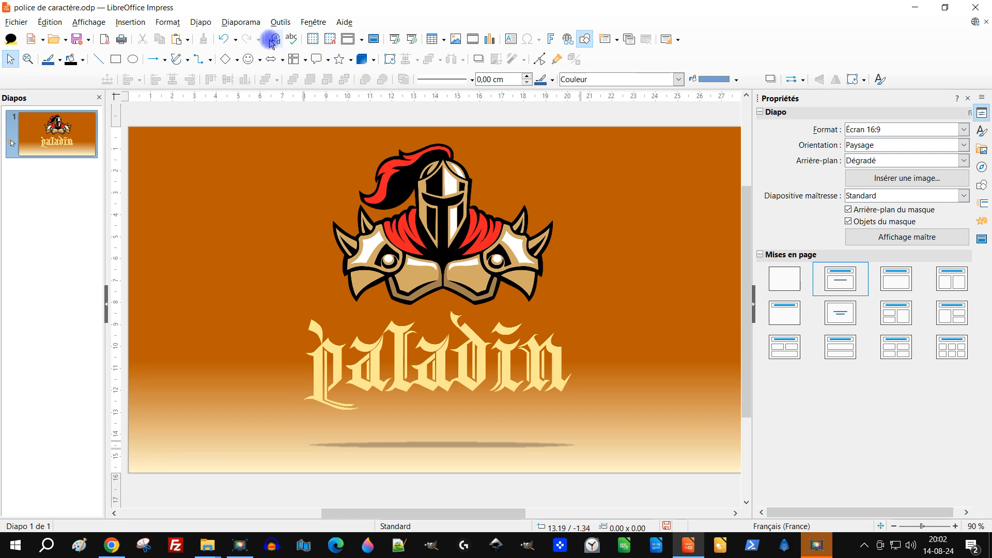
# - Play the slideshow from the first slide to check the shadow, and return to the slide editor
pyautogui.click(230, 22)
pyautogui.click(245, 41)
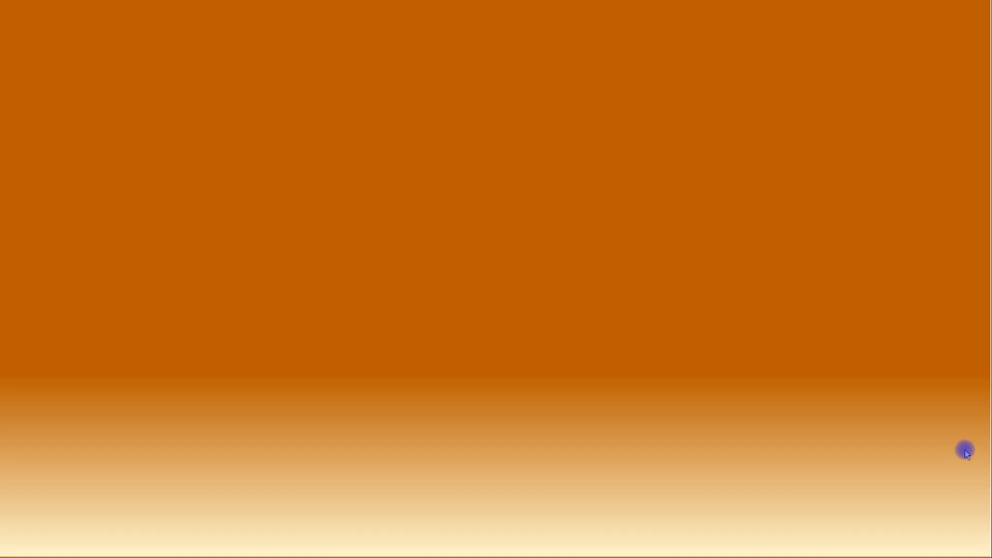
pyautogui.press('Escape')
# - Enter the group, set the shadow ellipse's solid fill transparency to 41%, and deselect everything
pyautogui.click(464, 442)
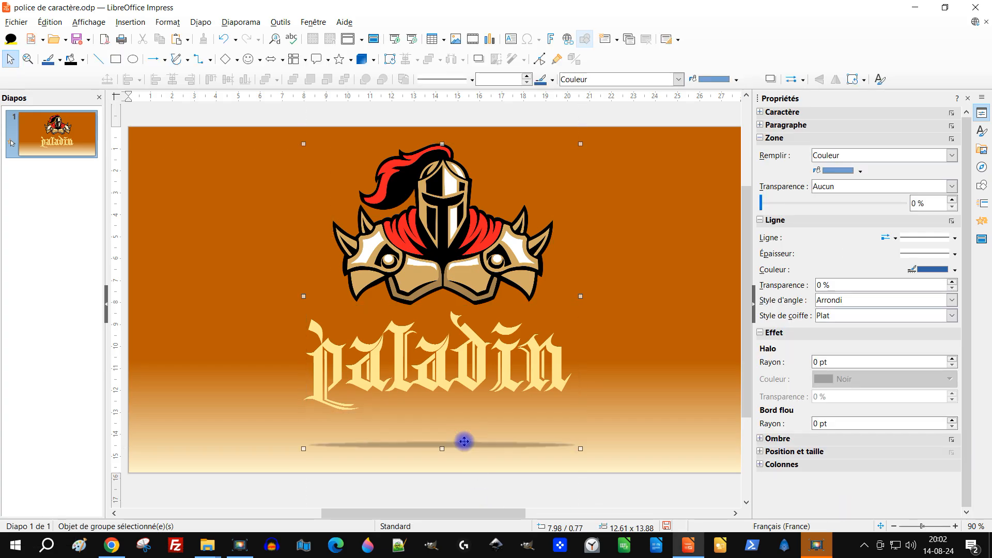
pyautogui.rightClick(464, 441)
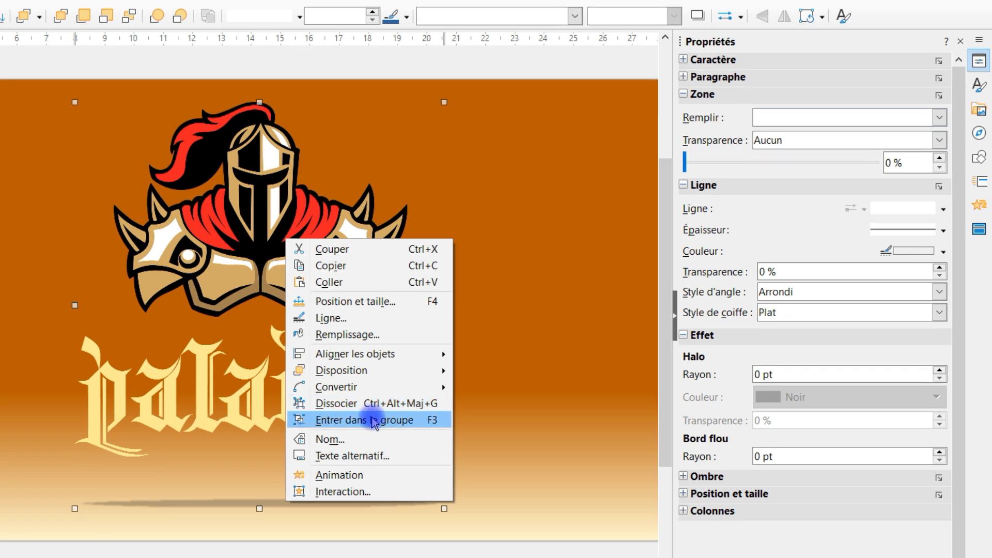
pyautogui.click(374, 422)
pyautogui.click(265, 501)
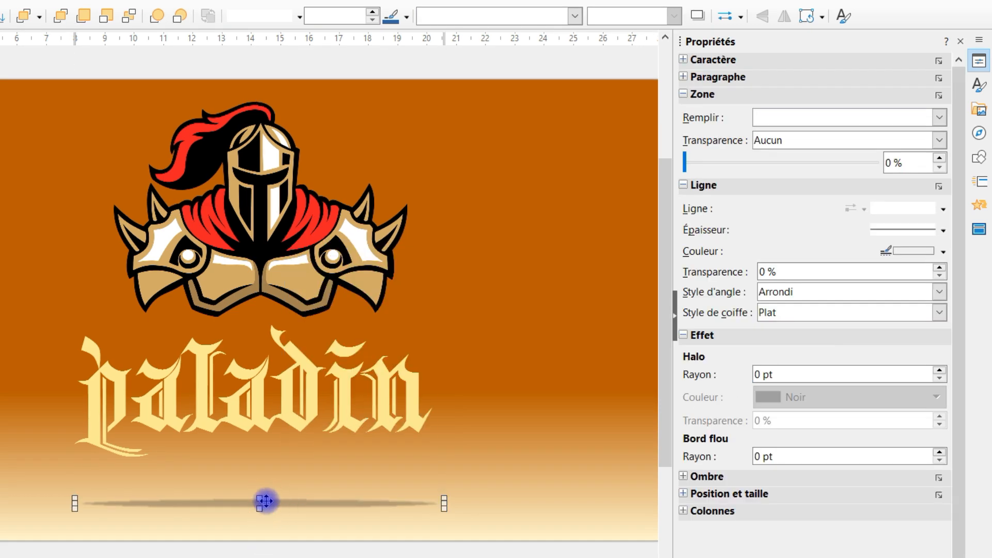
pyautogui.moveTo(828, 187); pyautogui.dragTo(741, 196)
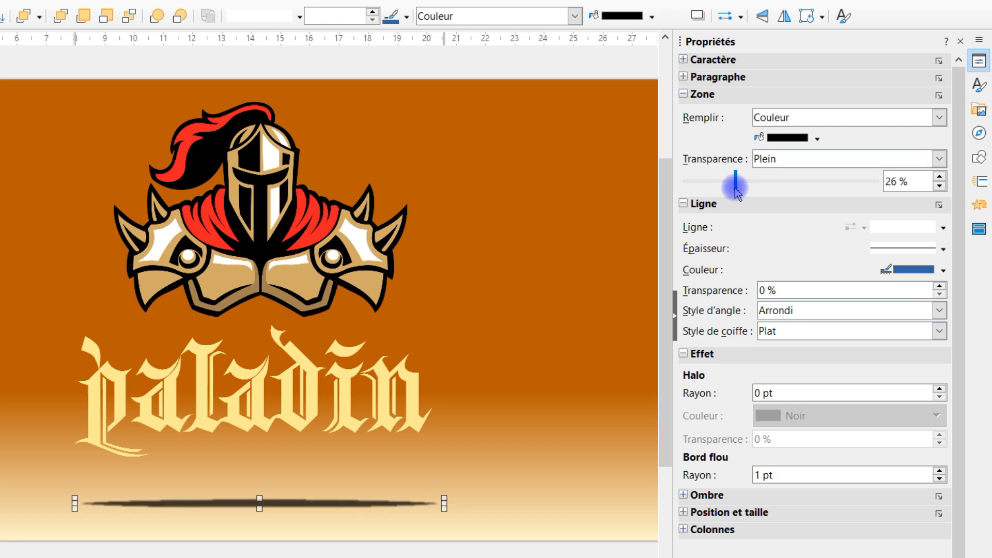
pyautogui.click(801, 163)
pyautogui.moveTo(779, 209); pyautogui.dragTo(817, 212)
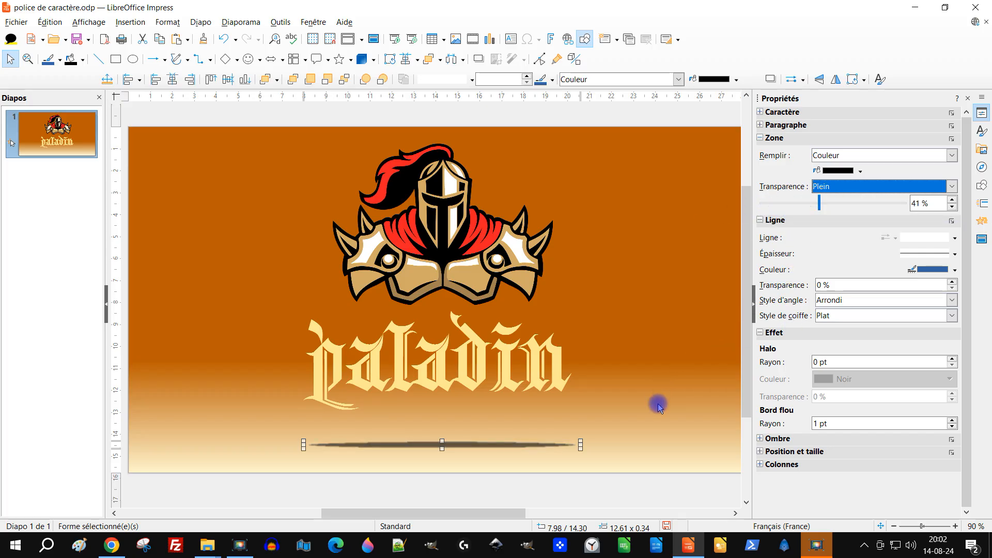
pyautogui.click(663, 391)
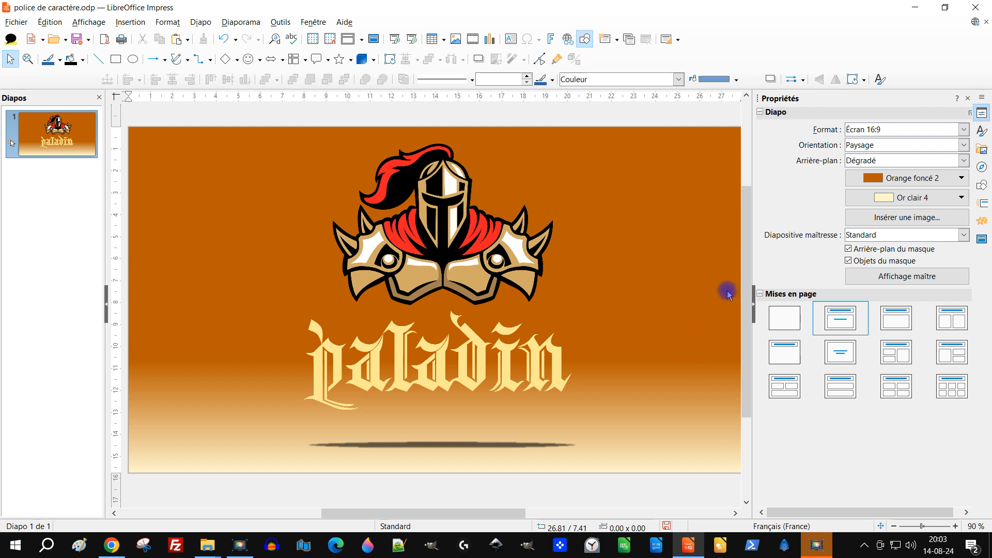
# - Hide the sidebar and play the slideshow from the first slide, advancing through the group's entrance and exit
pyautogui.click(753, 310)
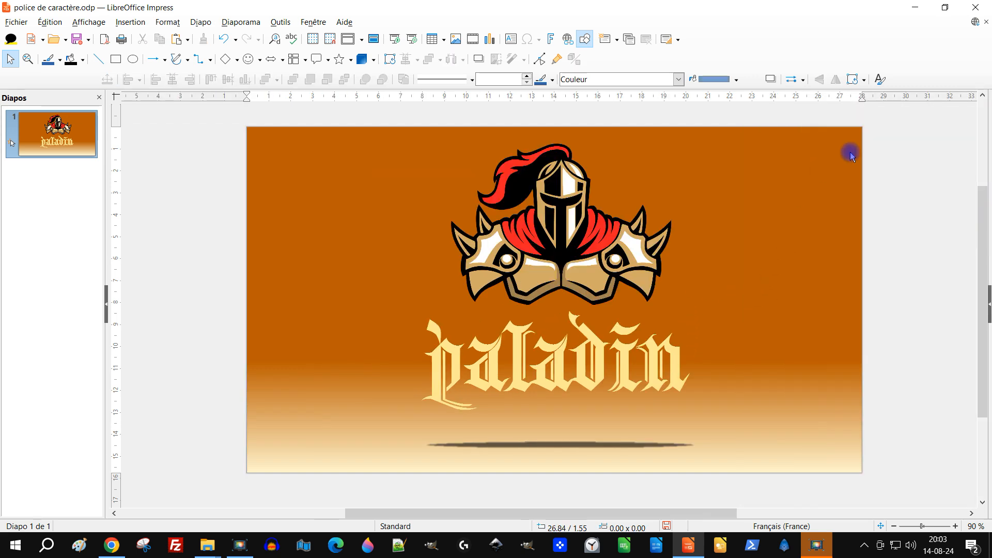
pyautogui.click(241, 22)
pyautogui.click(259, 33)
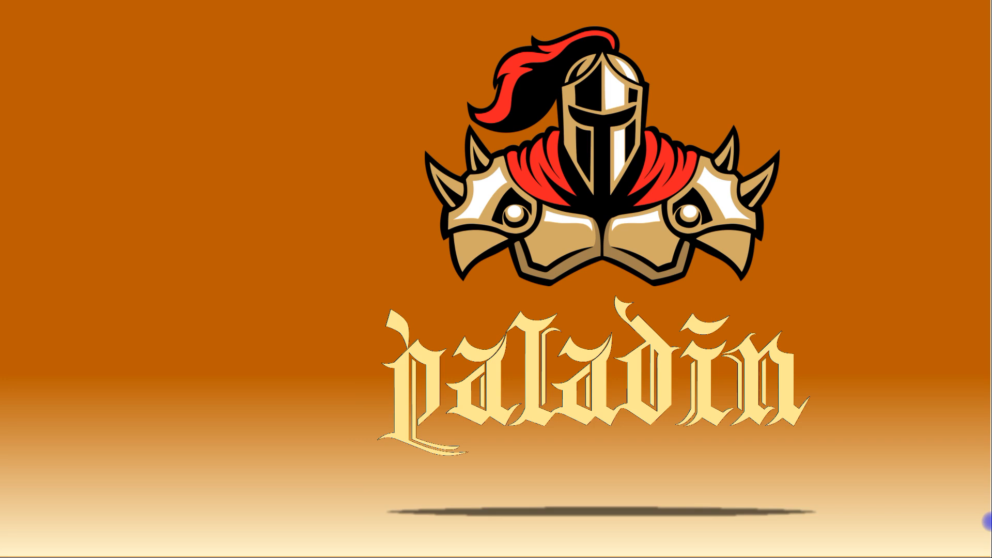
pyautogui.click(940, 512)
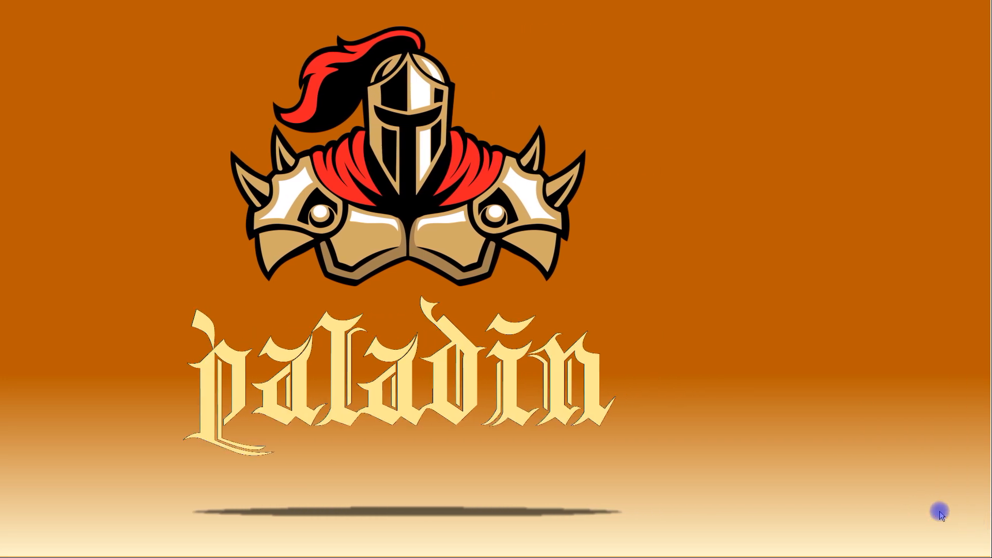